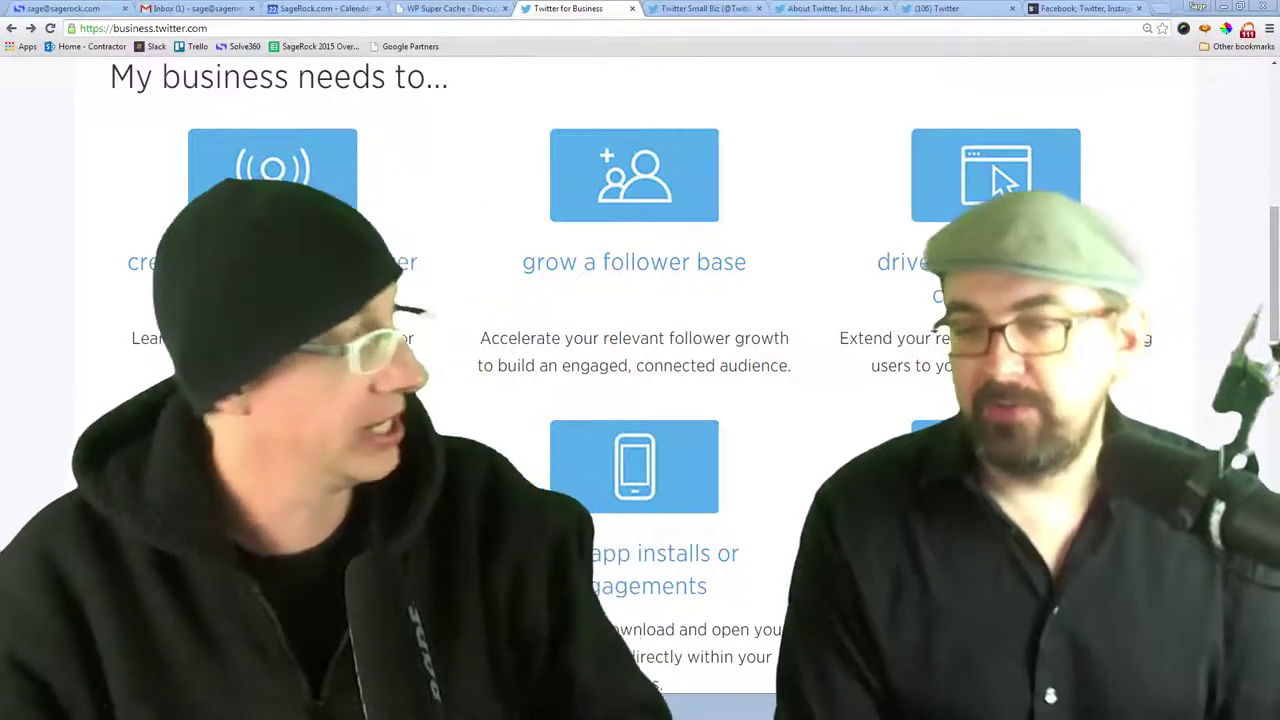
Circle the promoted Instapage tweet in the Twitter home feed with a red annotation, and clear the annotation
left_click(940, 8)
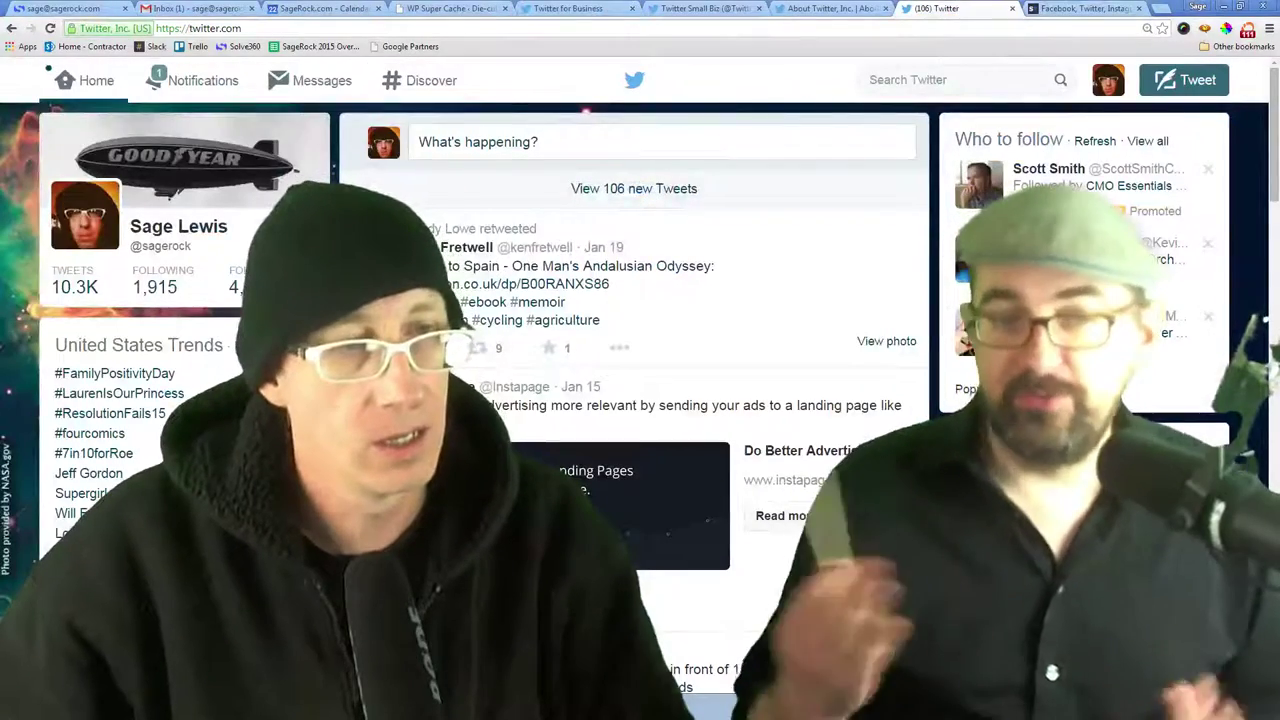
scroll(634, 400, "down", 1)
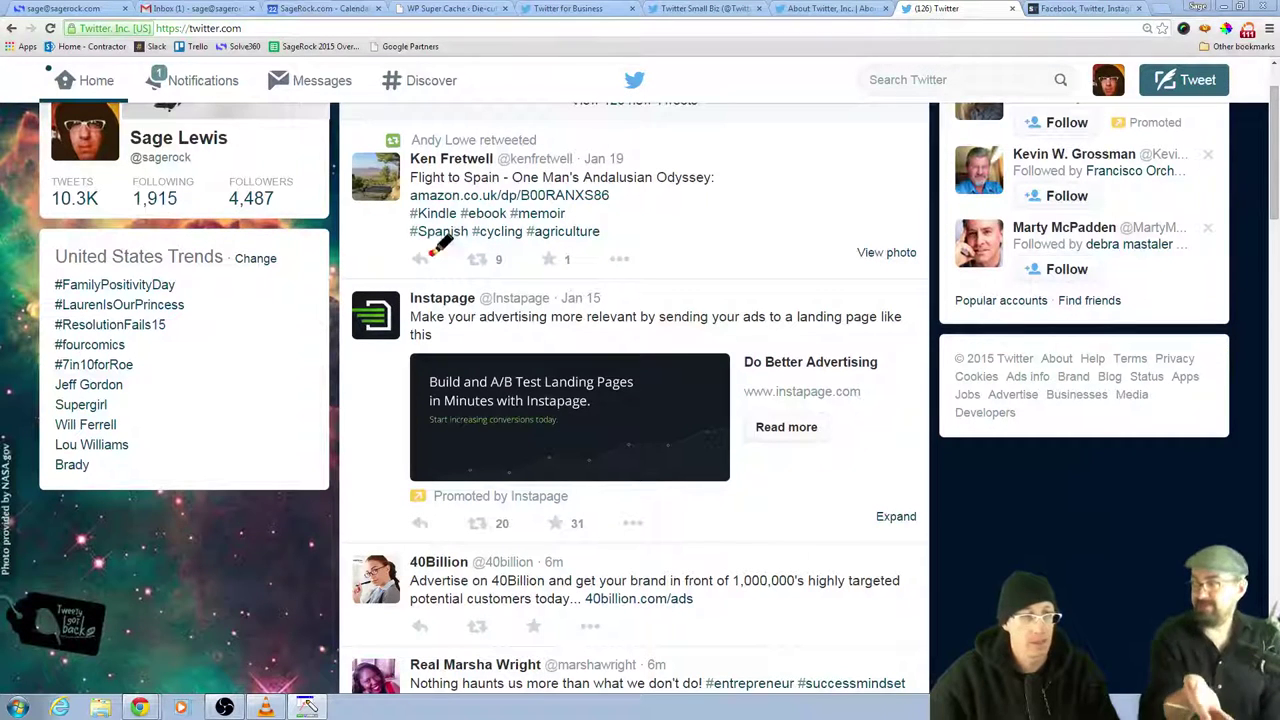
mouse_move(443, 245)
left_mouse_down()
mouse_move(191, 480)
mouse_move(923, 400)
mouse_move(320, 240)
left_mouse_up()
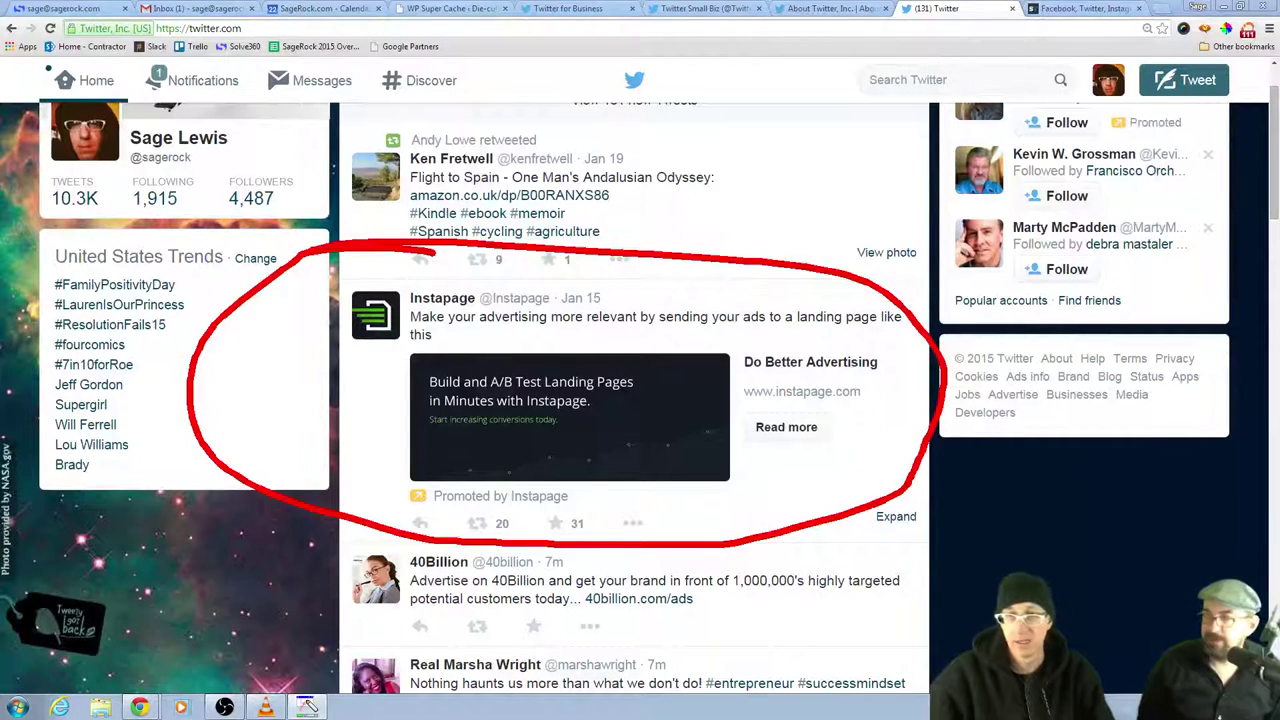
key("Escape")
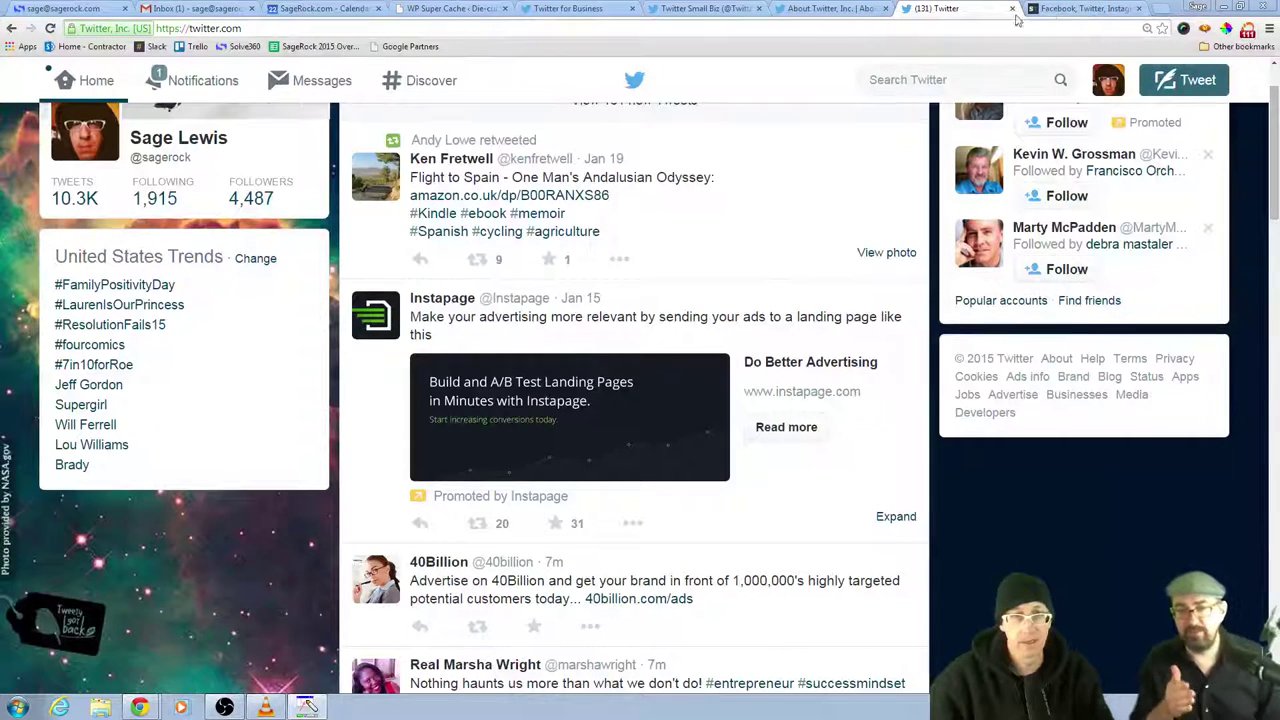
Close the Facebook, Twitter, Instagram article and open the Twitter Ads campaign dashboard from the Twitter for Business page
left_click(1138, 8)
left_click(835, 8)
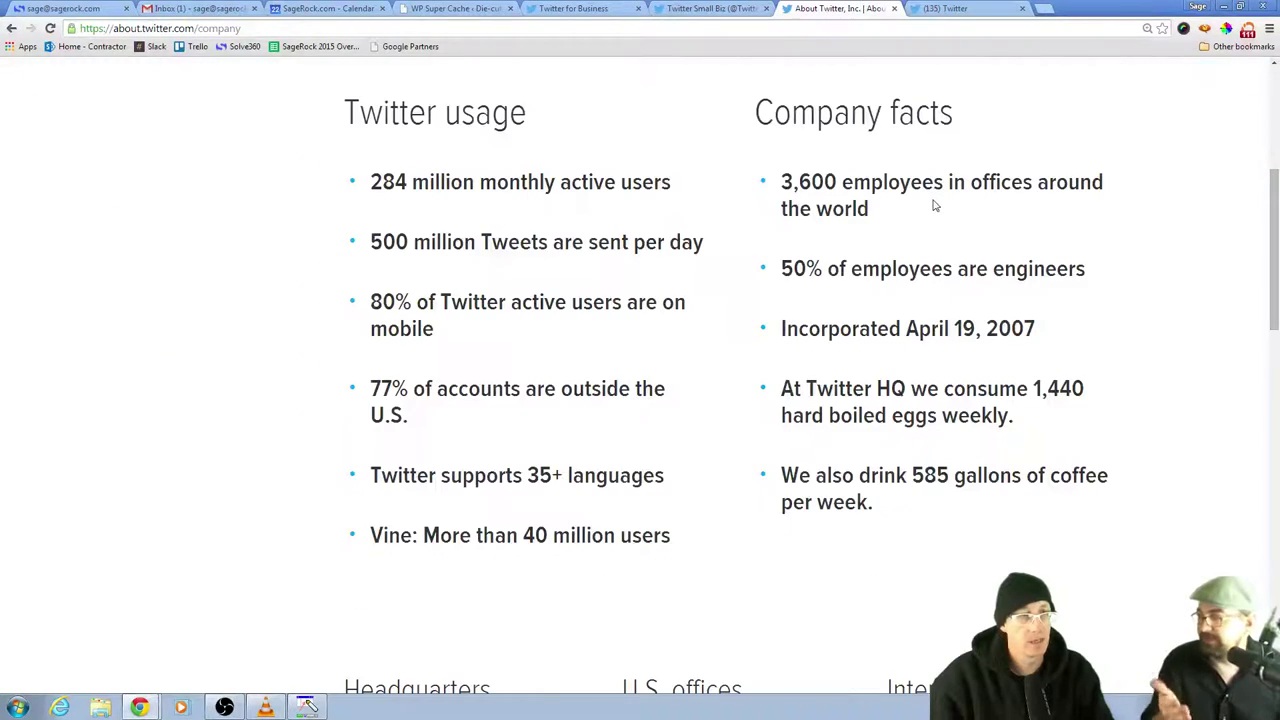
left_click(572, 10)
scroll(843, 249, "up", 4)
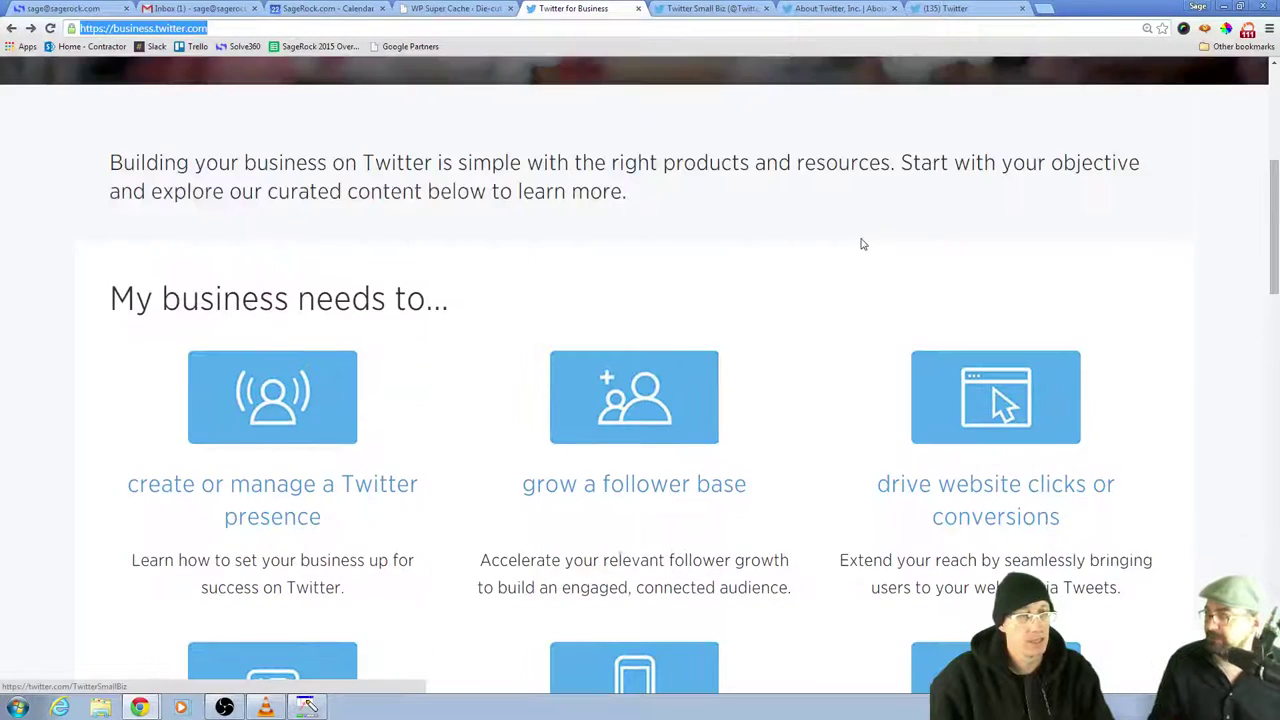
scroll(1013, 270, "up", 1)
left_click(1013, 270)
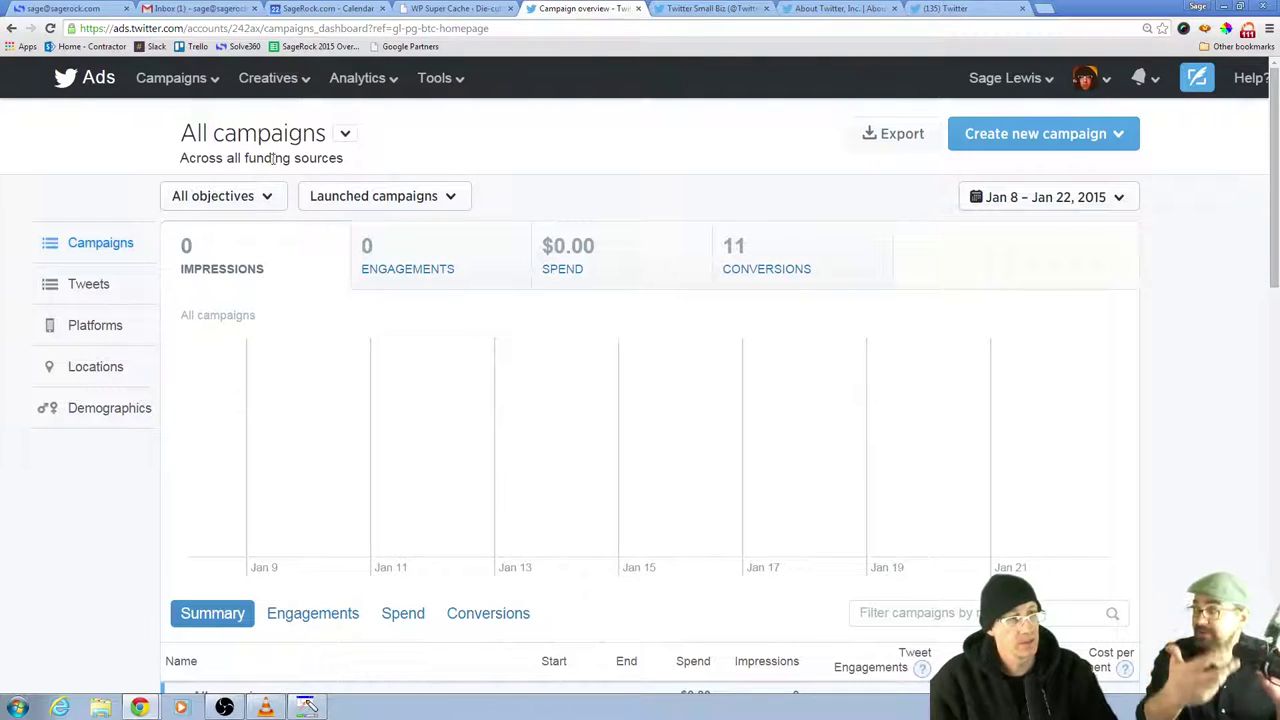
left_click_drag(190, 28, 22, 33)
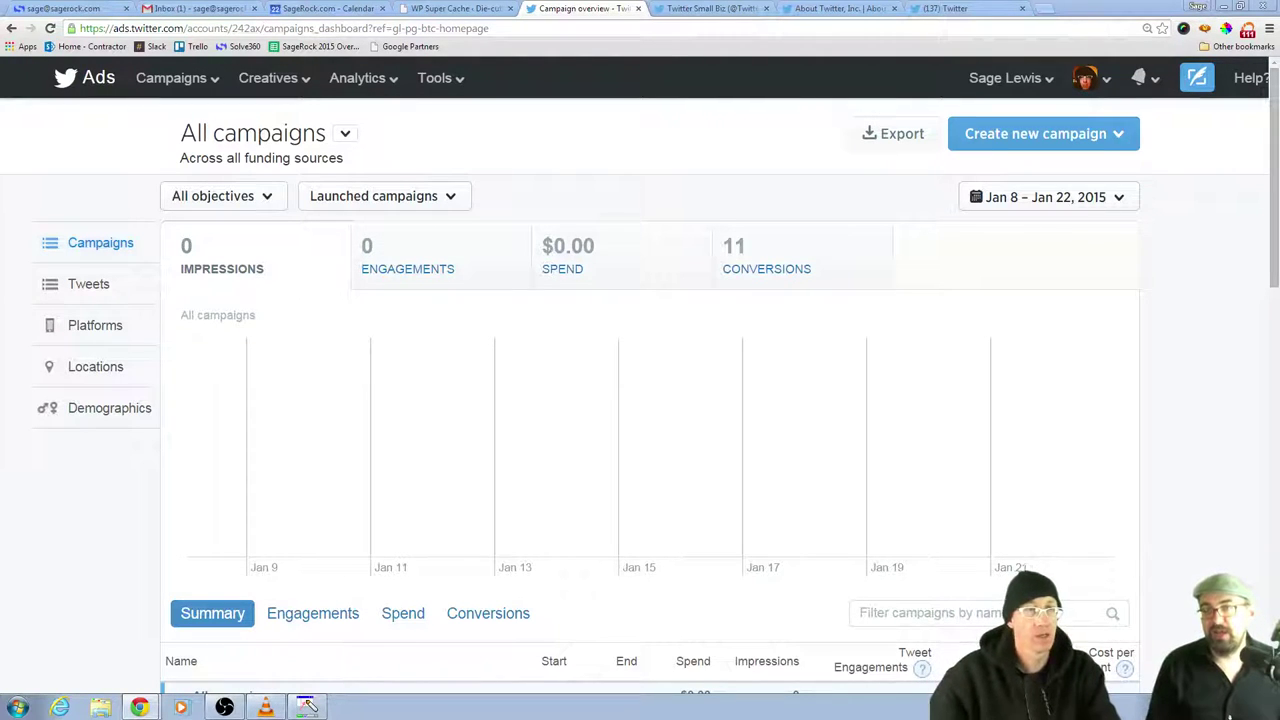
Examine the promoted Instapage tweet in the Twitter home feed at an enlarged page size
left_click(838, 8)
left_click(950, 9)
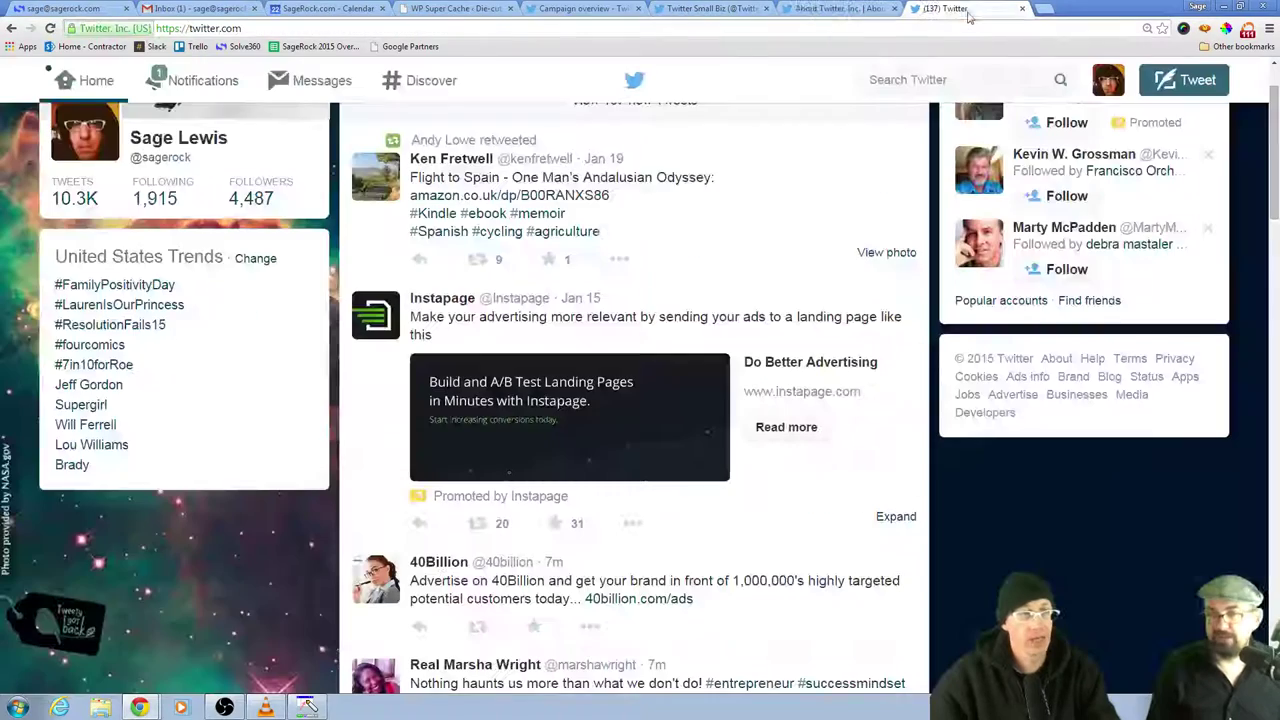
scroll(1091, 455, "down", 5)
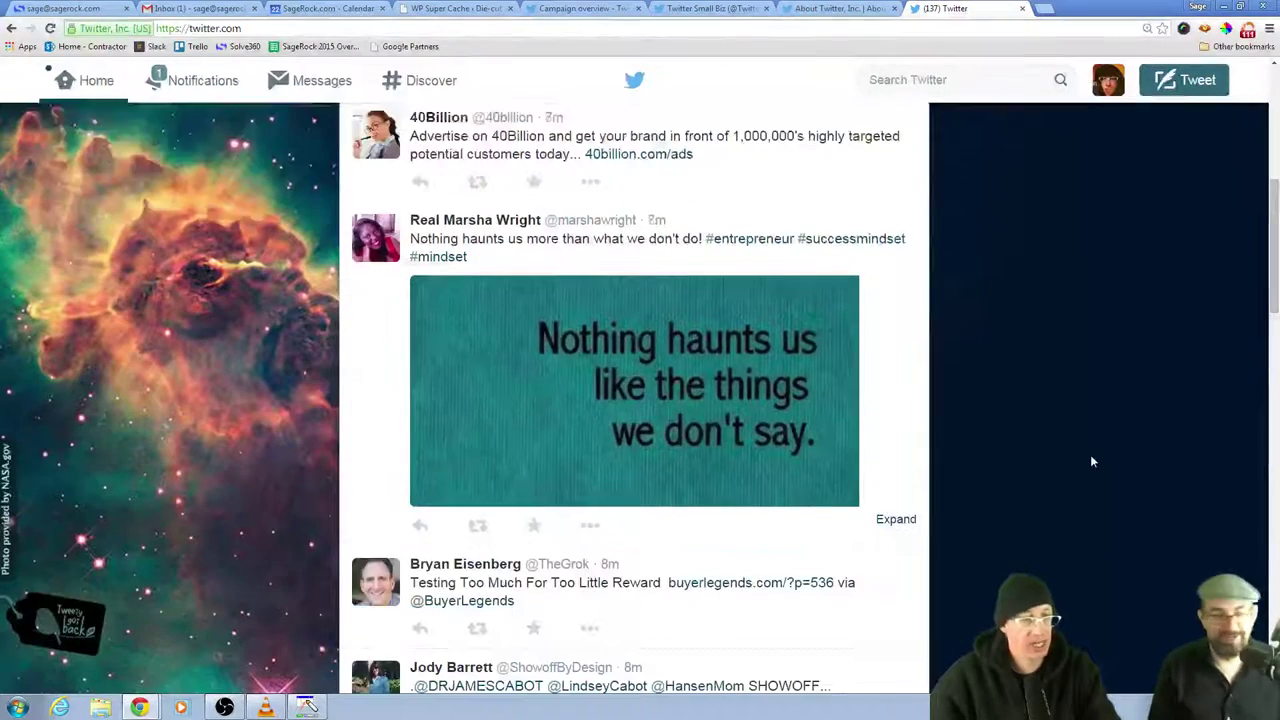
scroll(1091, 461, "down", 5)
key("F5")
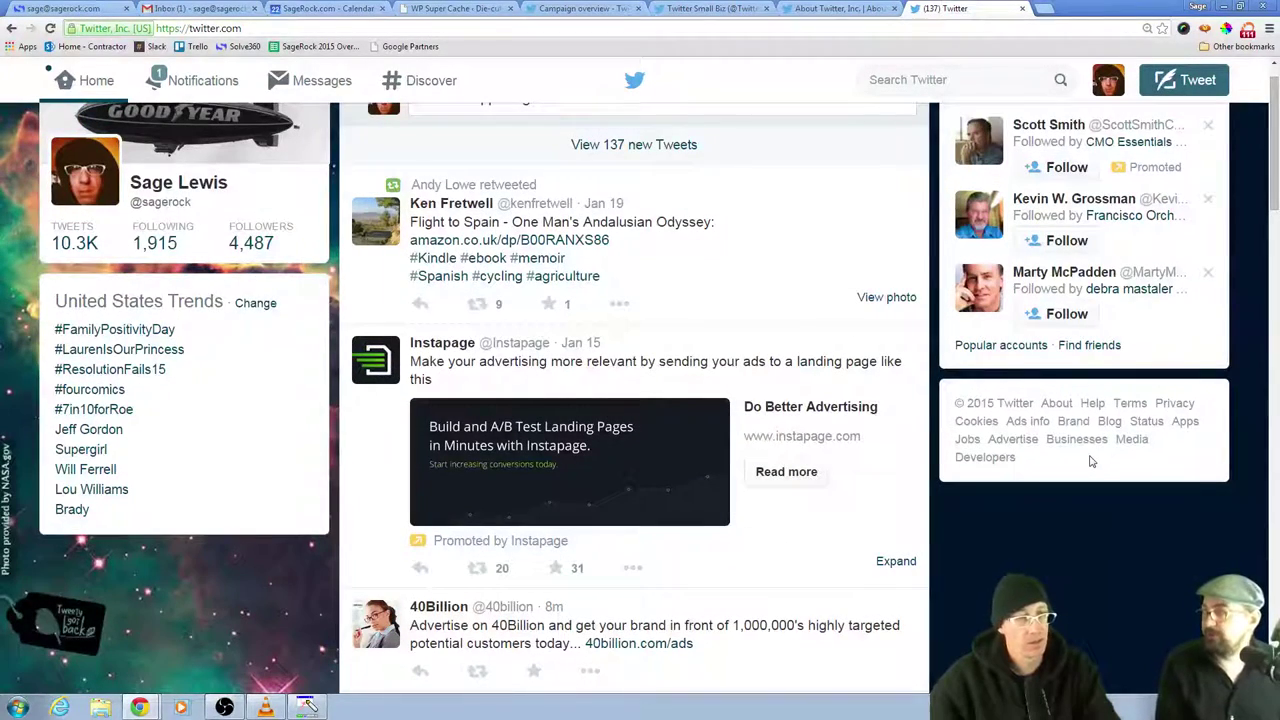
key("ctrl+plus")
key("ctrl+plus")
key("ctrl+plus")
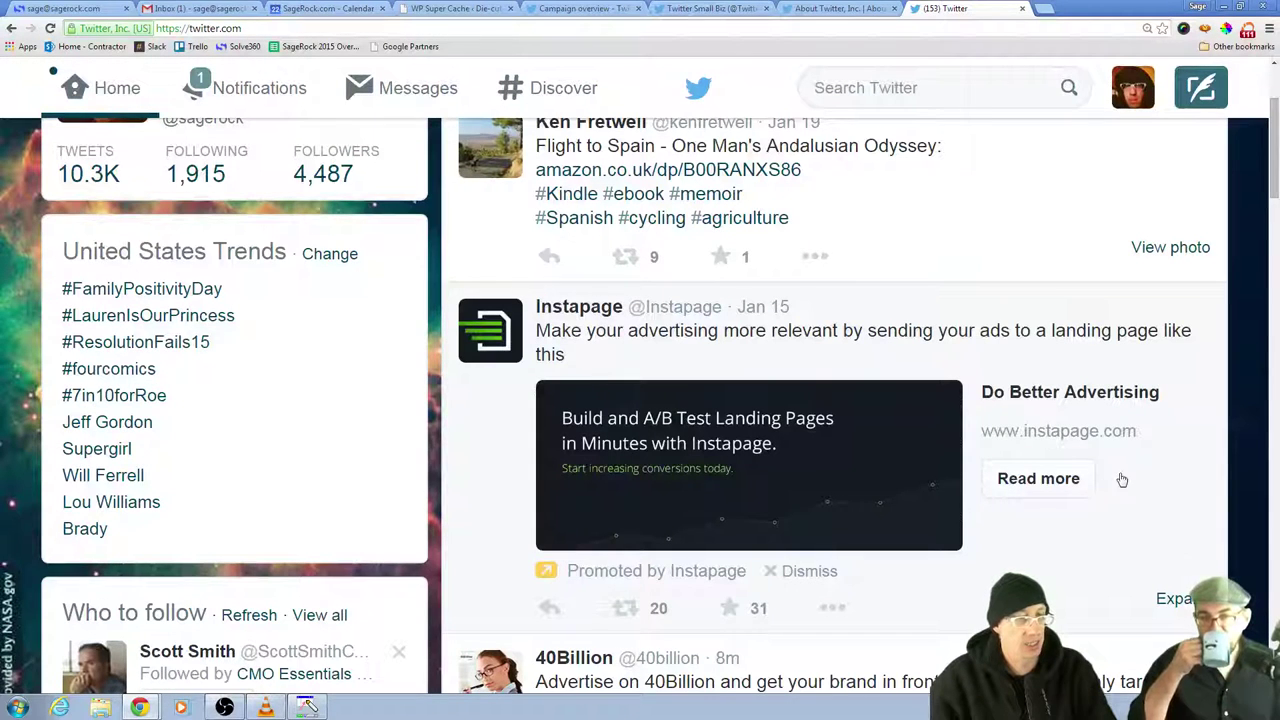
Open the Instapage landing page linked from the promoted tweet and compare it with the ad in the feed
left_click(1057, 494)
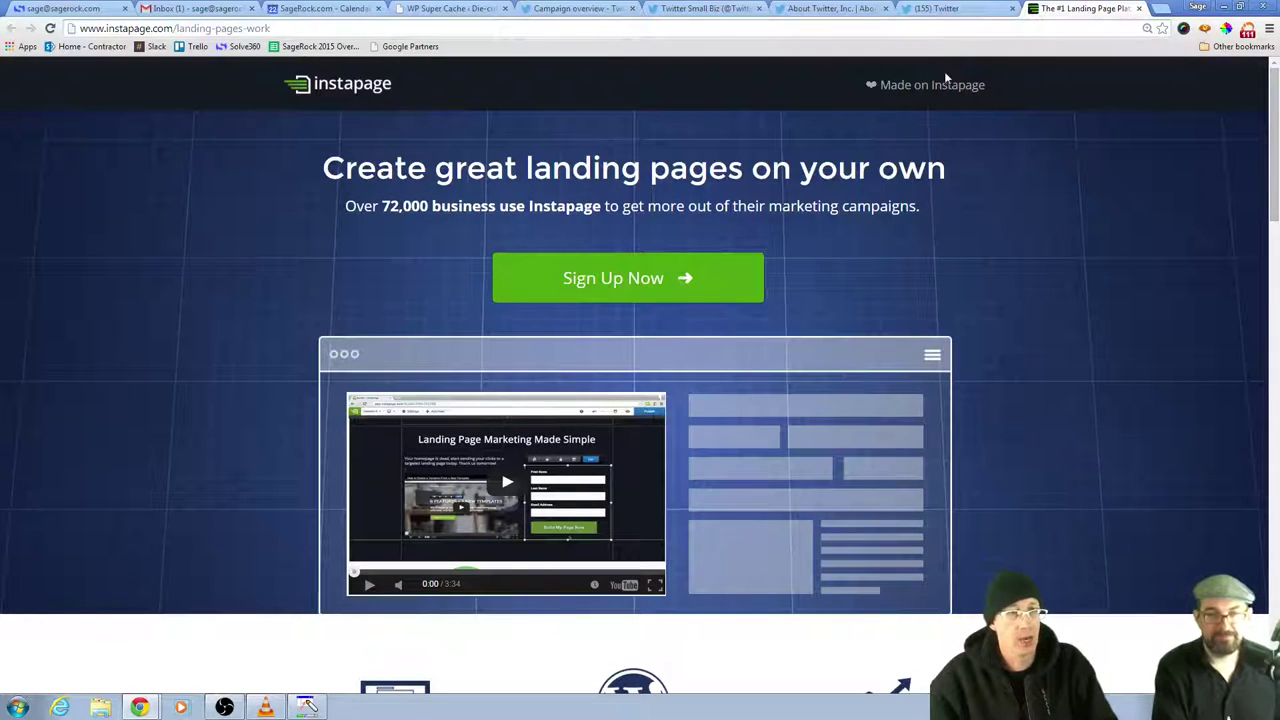
left_click(950, 9)
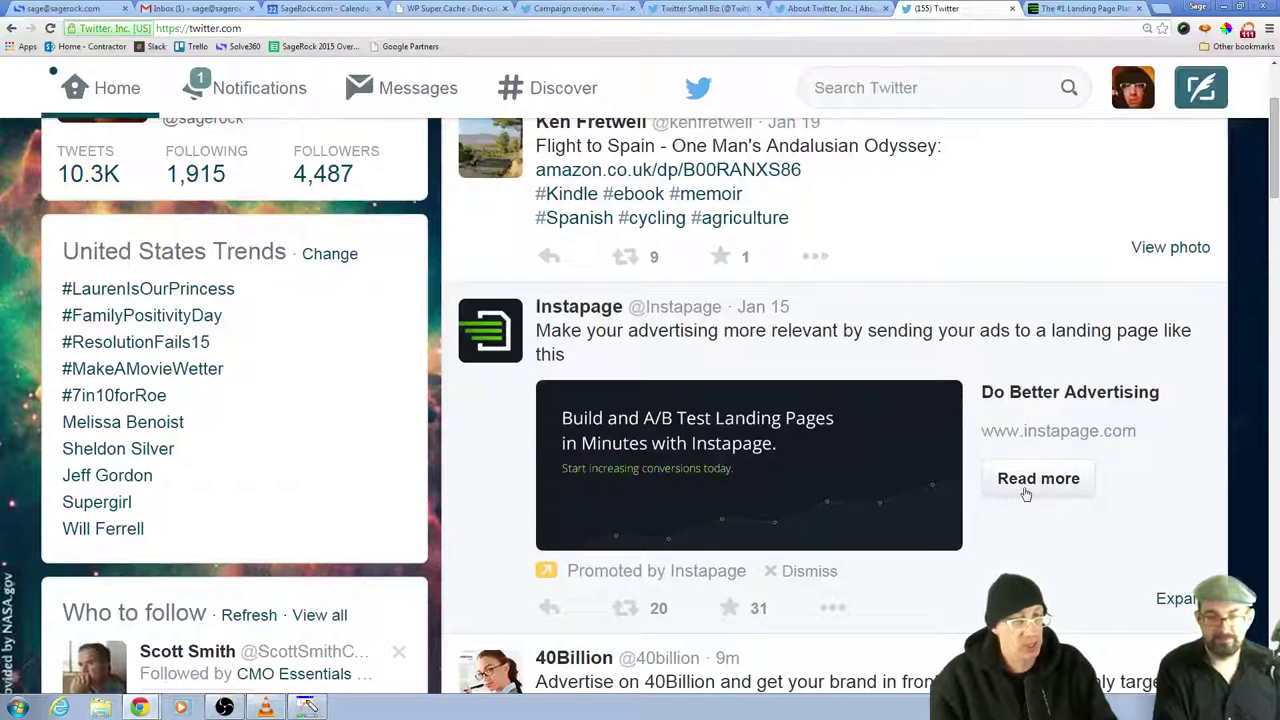
left_click(1080, 10)
scroll(1129, 307, "down", 1)
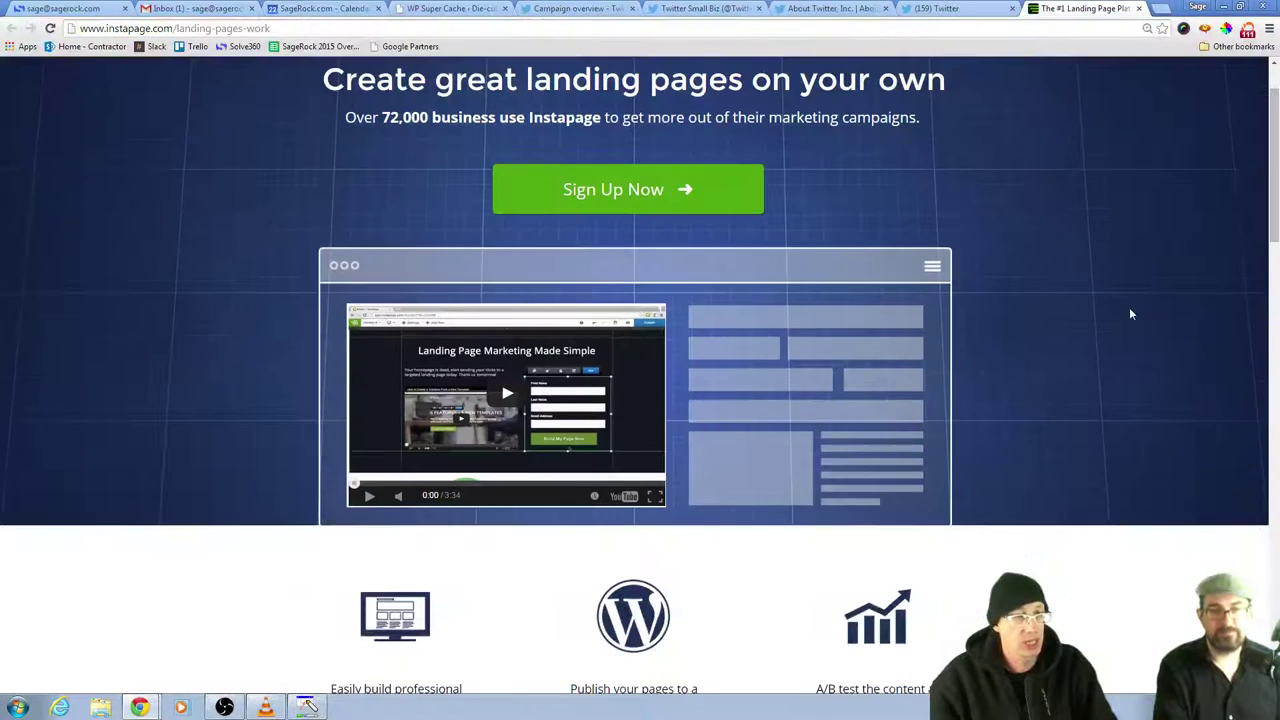
scroll(1130, 314, "down", 2)
scroll(1130, 316, "up", 3)
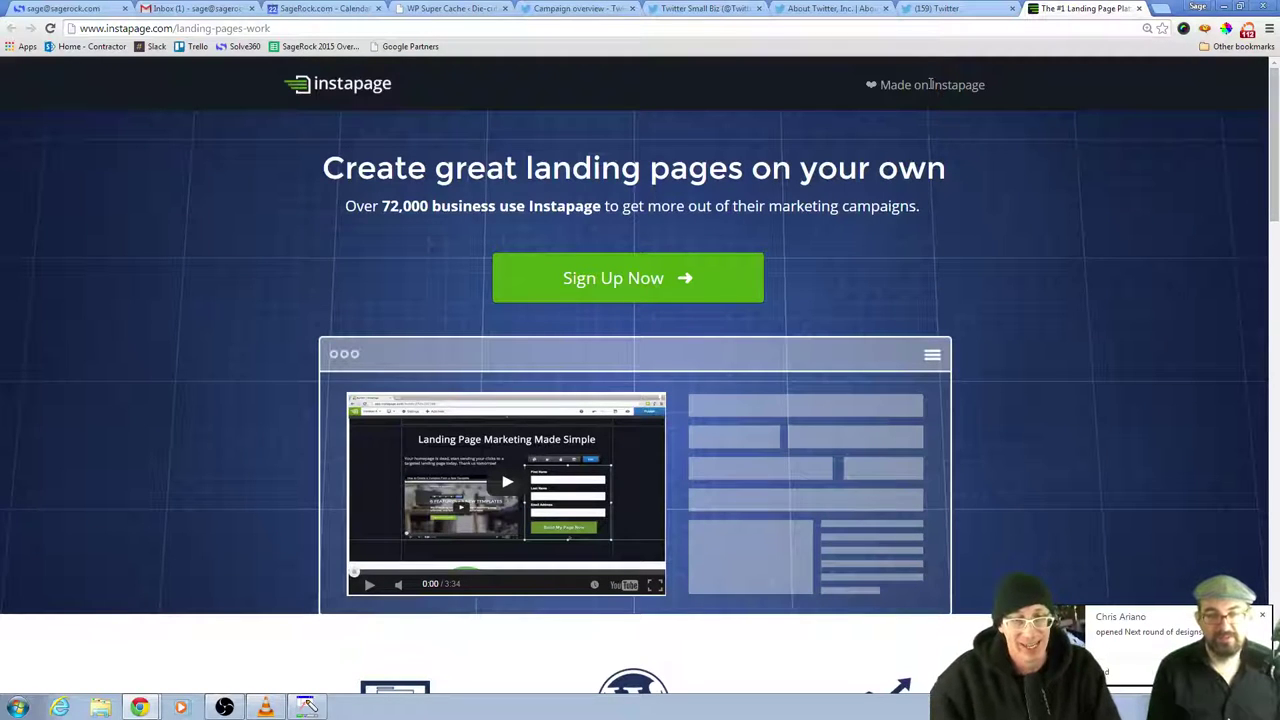
left_click(933, 10)
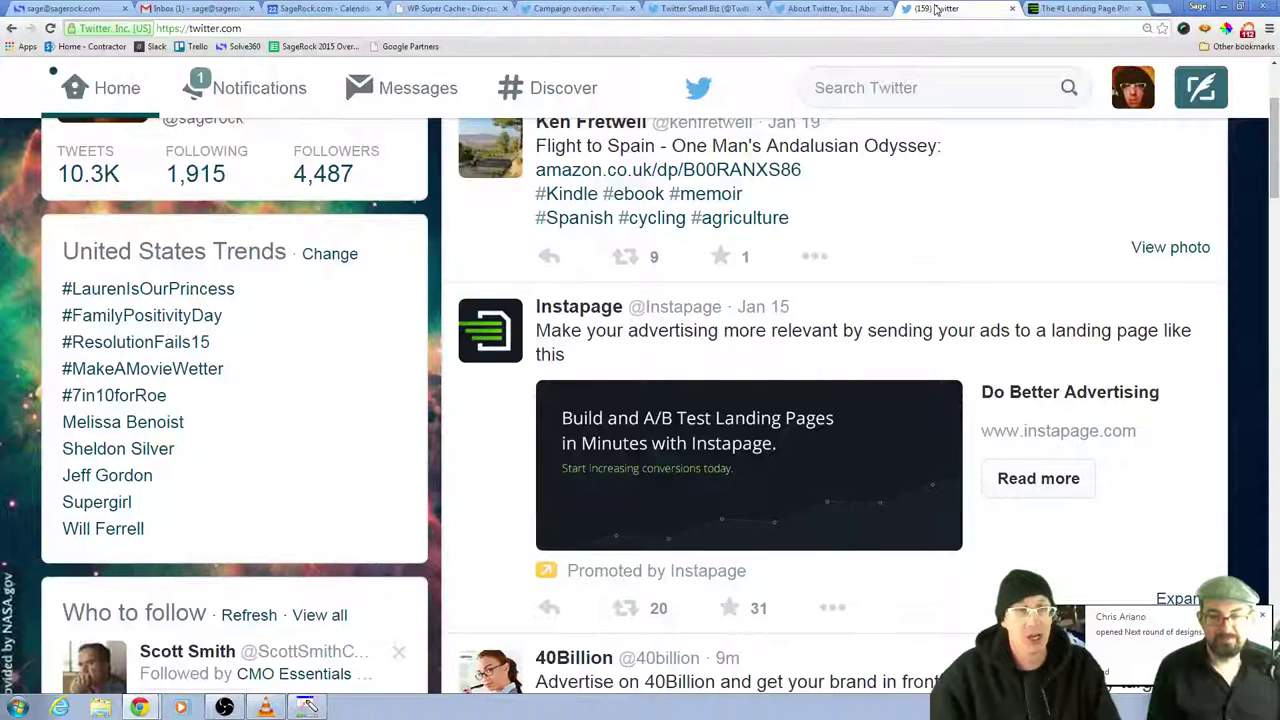
Return to the Twitter Ads campaign dashboard and view the campaign types available for a new campaign
left_click(830, 9)
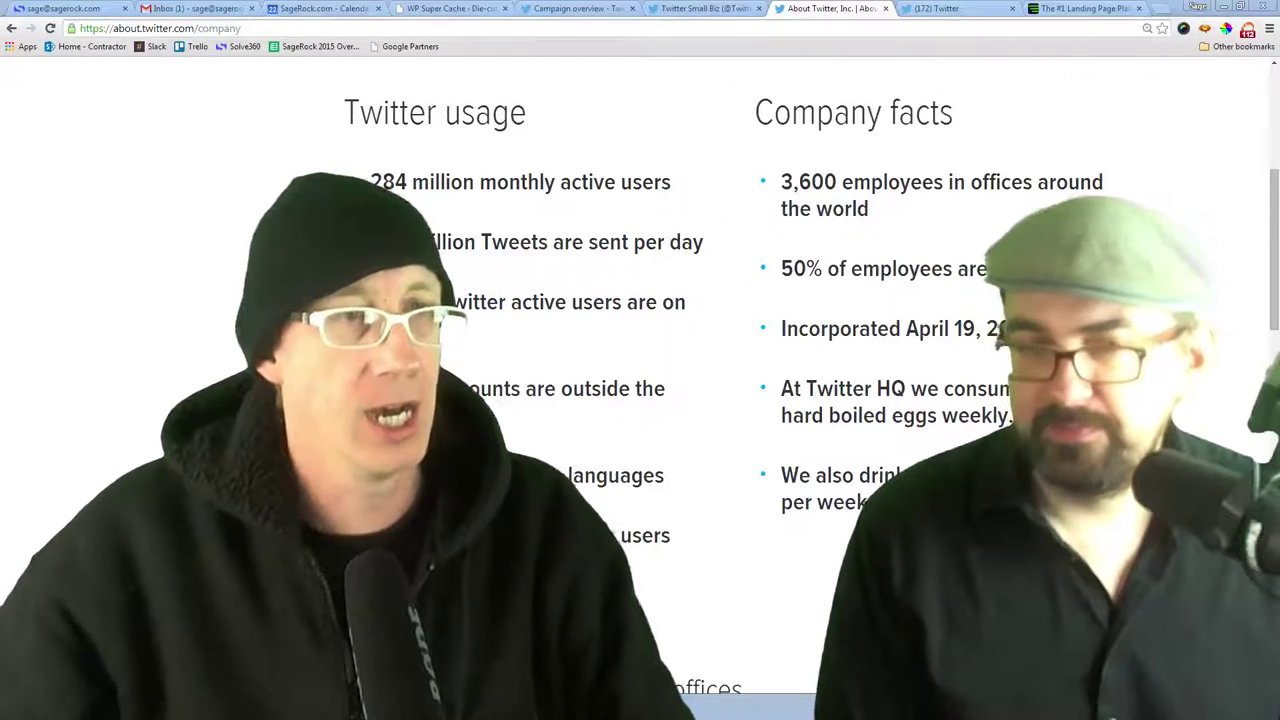
left_click(569, 9)
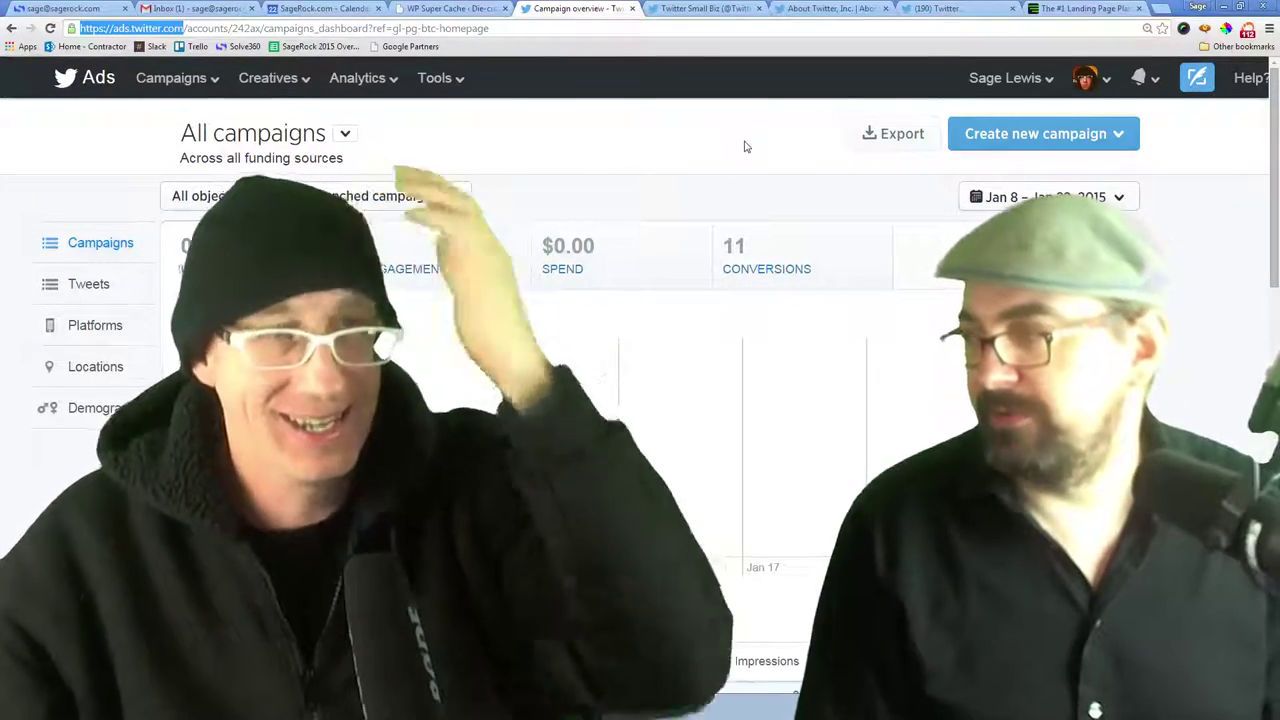
left_click(1091, 142)
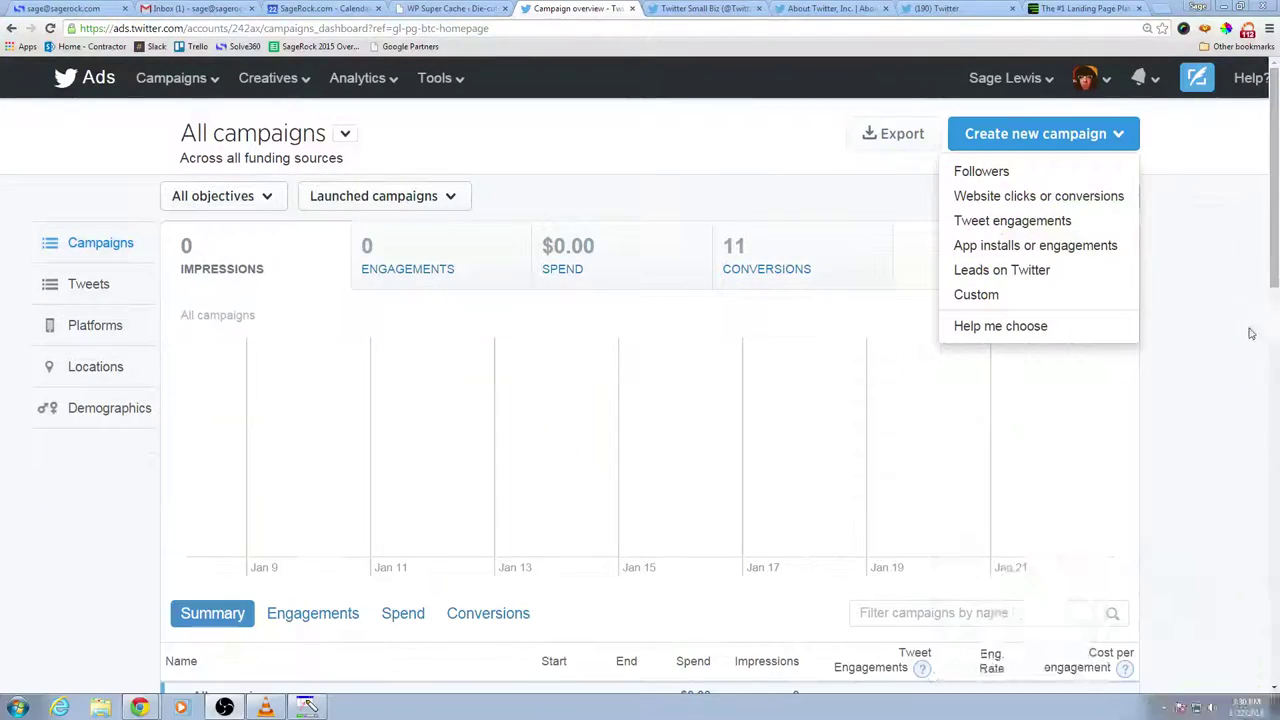
left_click(1249, 333)
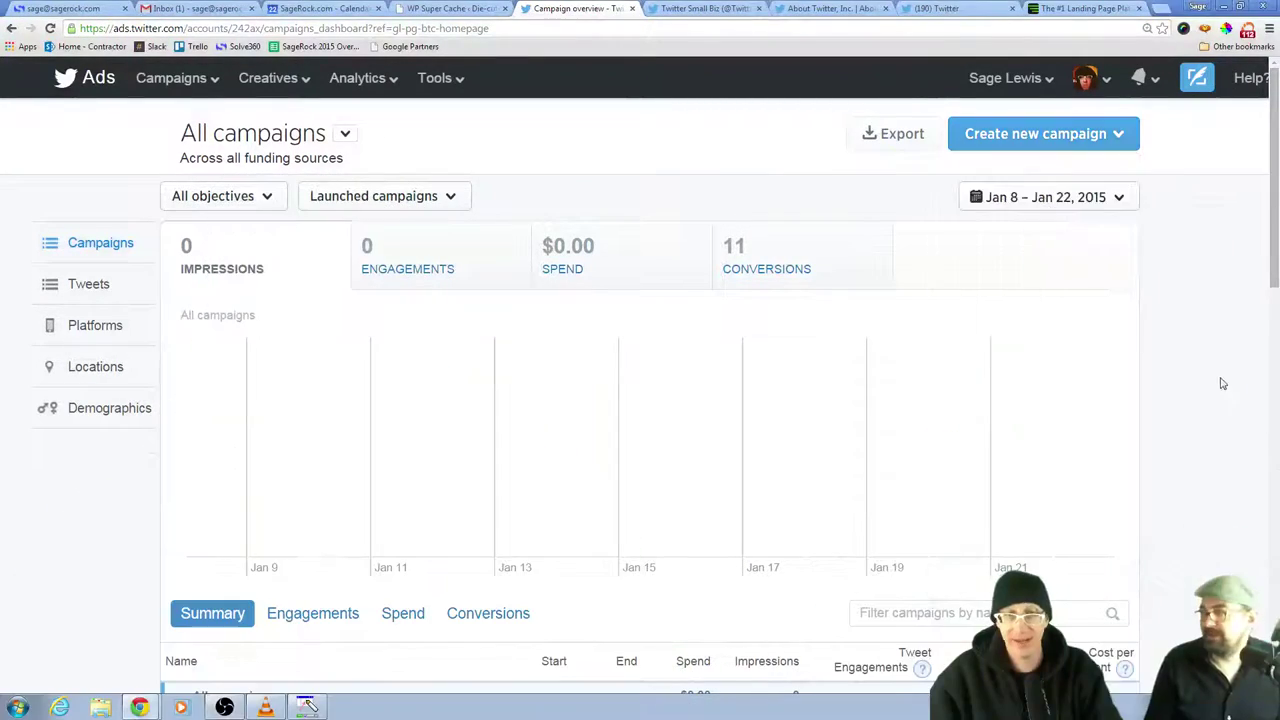
Create a new campaign with the Website clicks or conversions objective from the enlarged dashboard
key("ctrl+plus")
key("ctrl+plus")
key("ctrl+plus")
key("ctrl+plus")
key("ctrl+plus")
key("ctrl+plus")
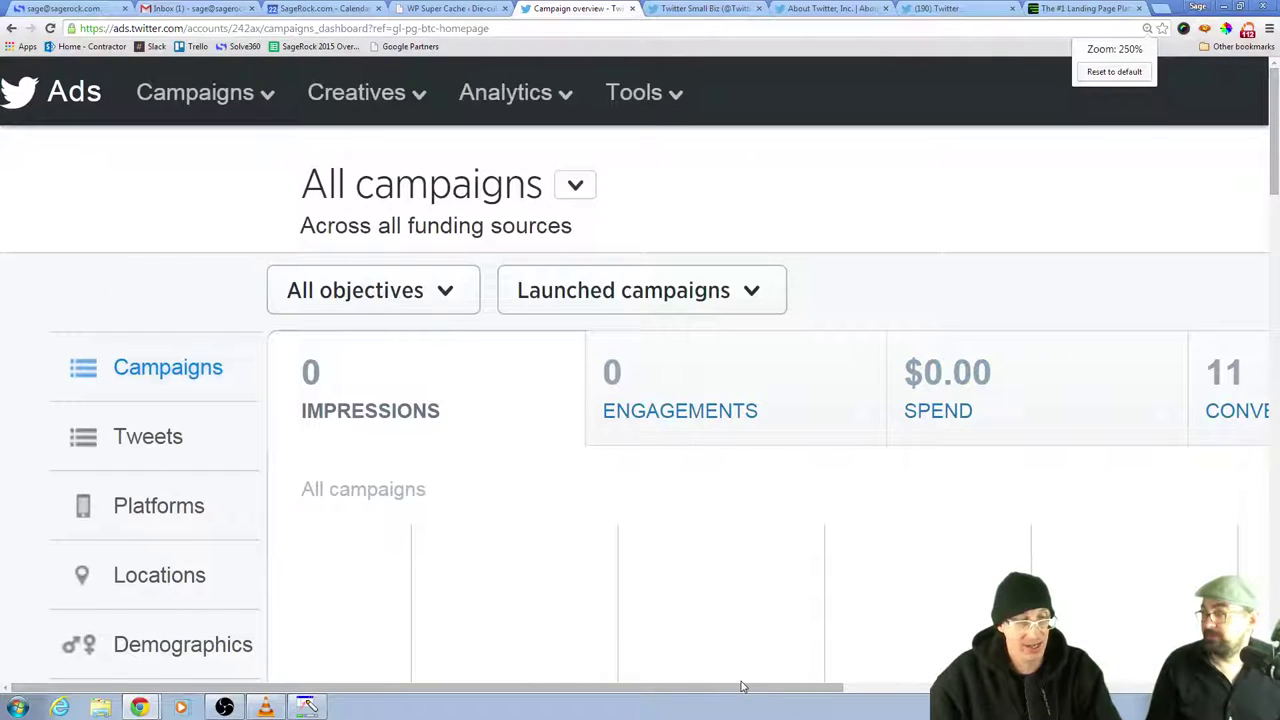
scroll(760, 686, "down", 1)
left_click_drag(810, 686, 957, 434)
scroll(980, 395, "up", 1)
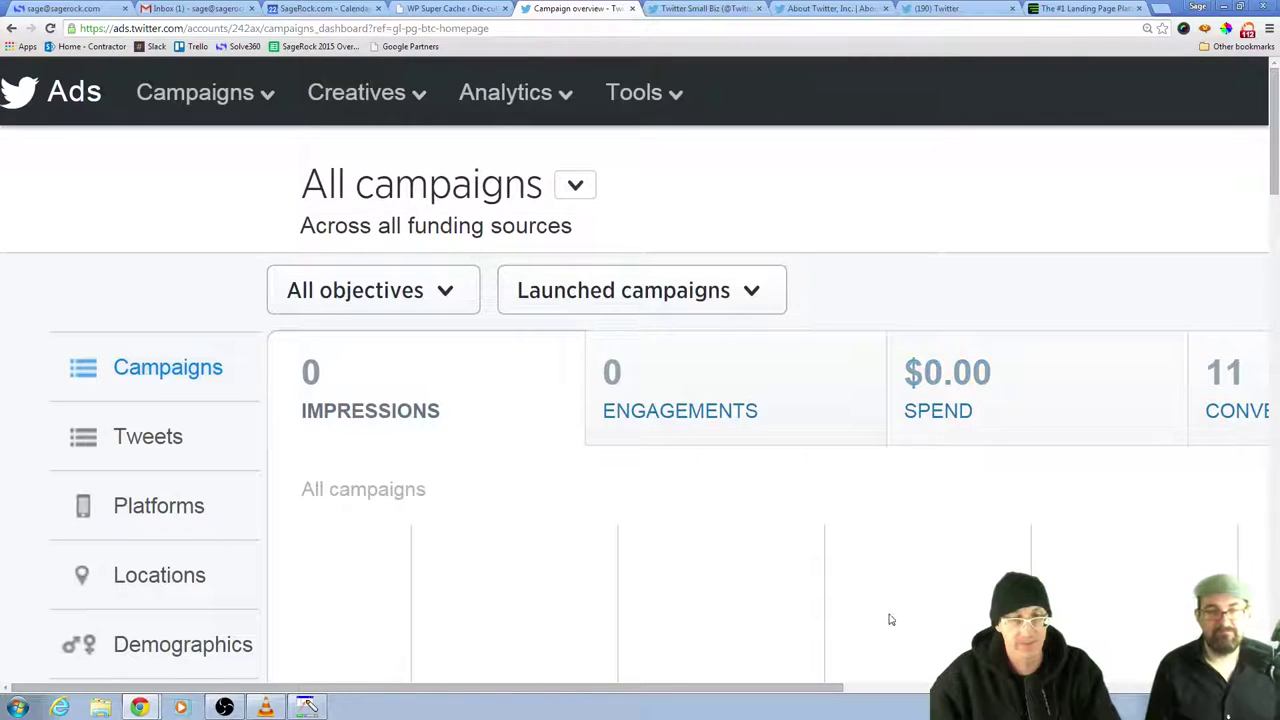
left_click_drag(834, 688, 1105, 620)
scroll(1040, 180, "right", 6)
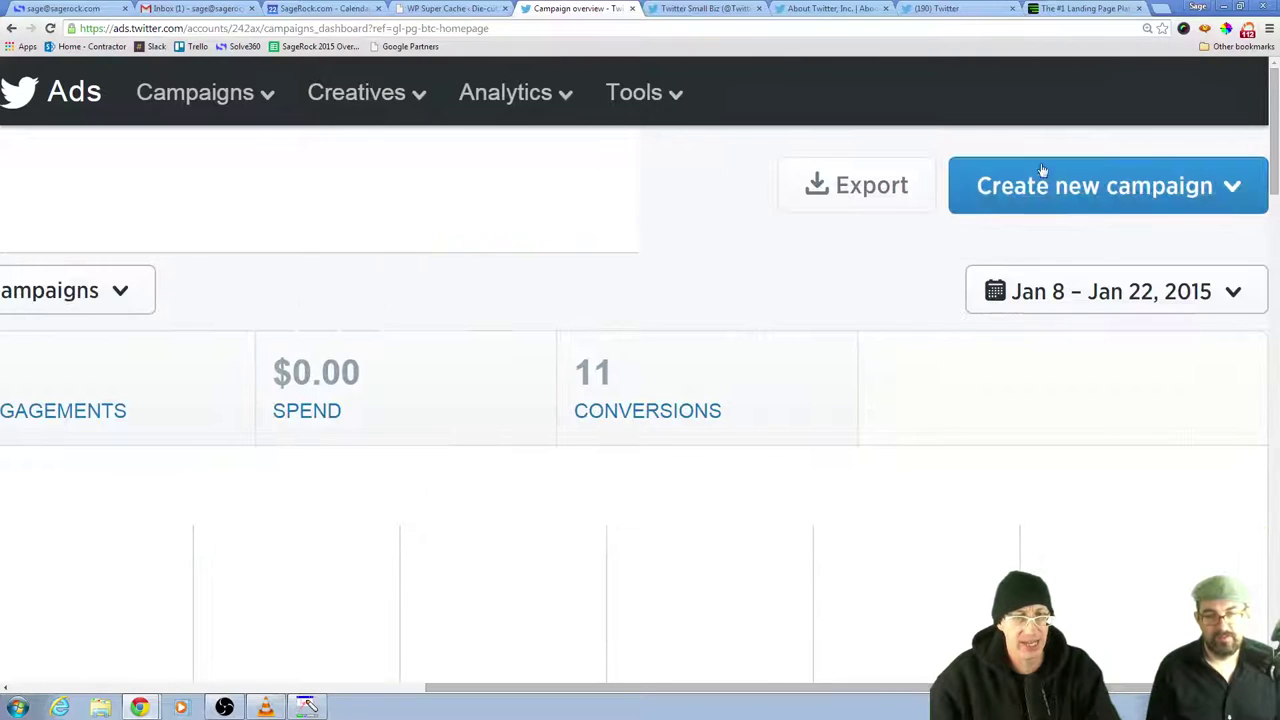
left_click(1092, 195)
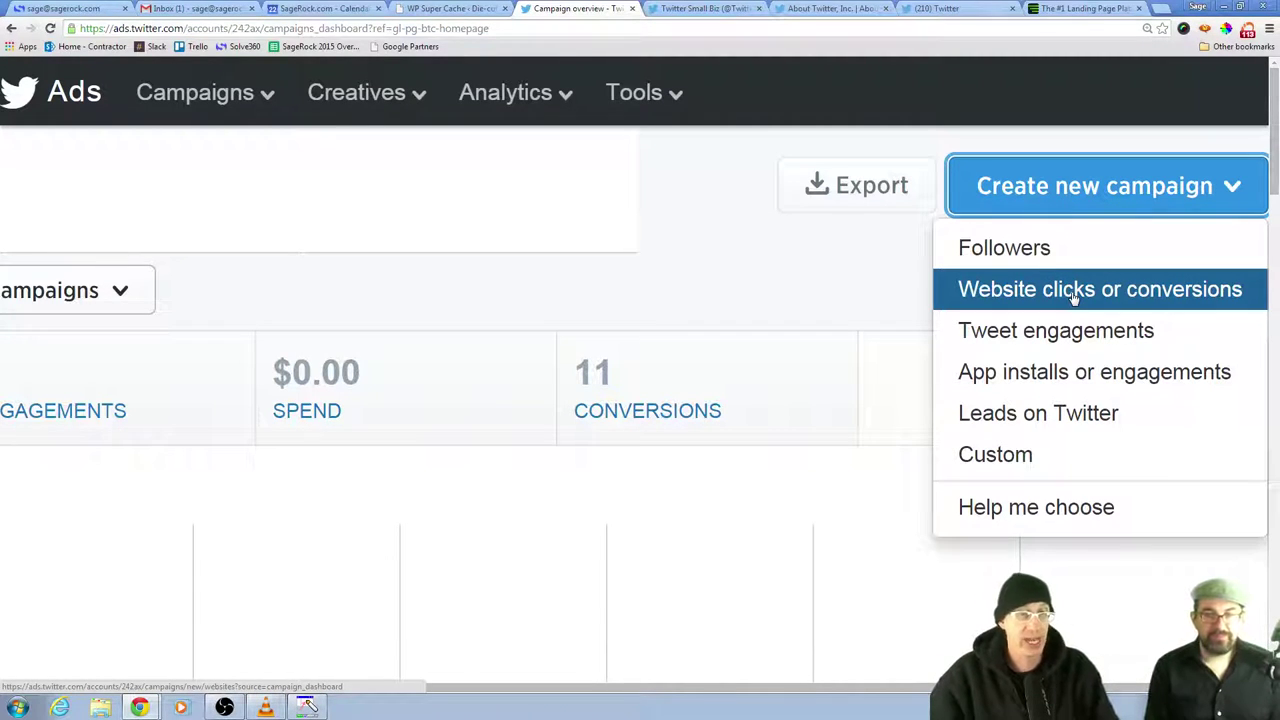
left_click(1073, 290)
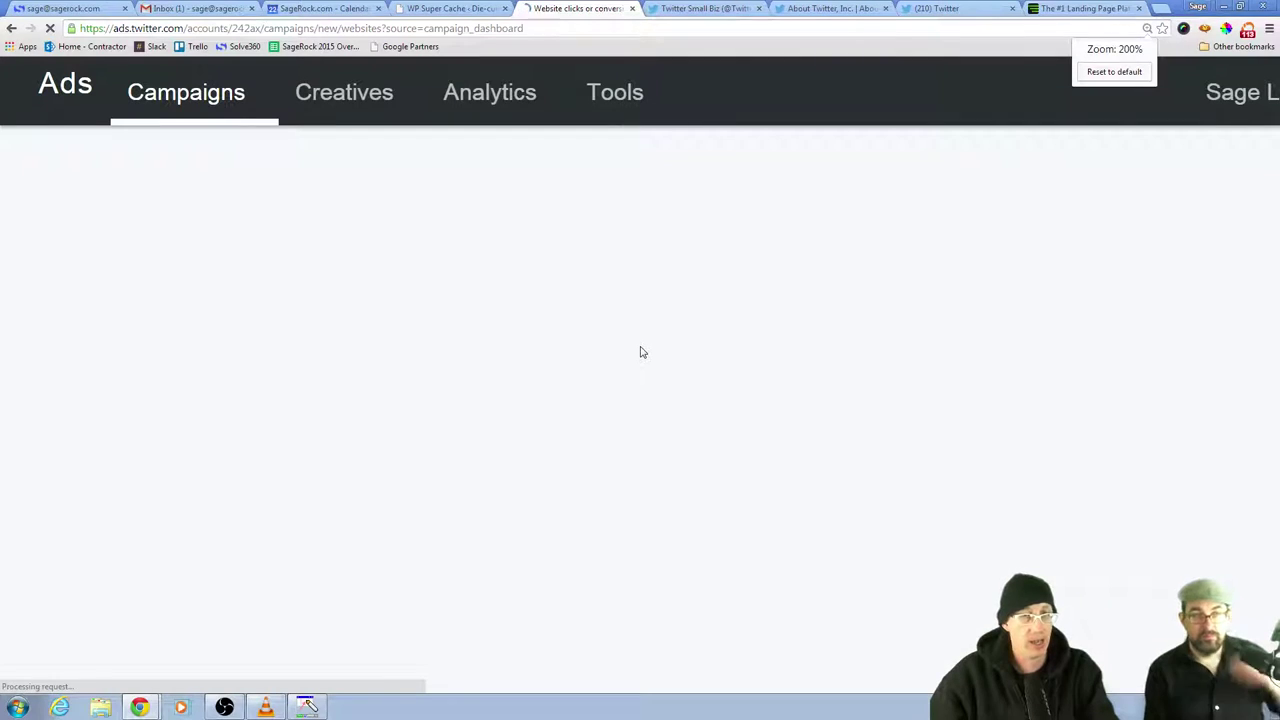
key("ctrl+minus")
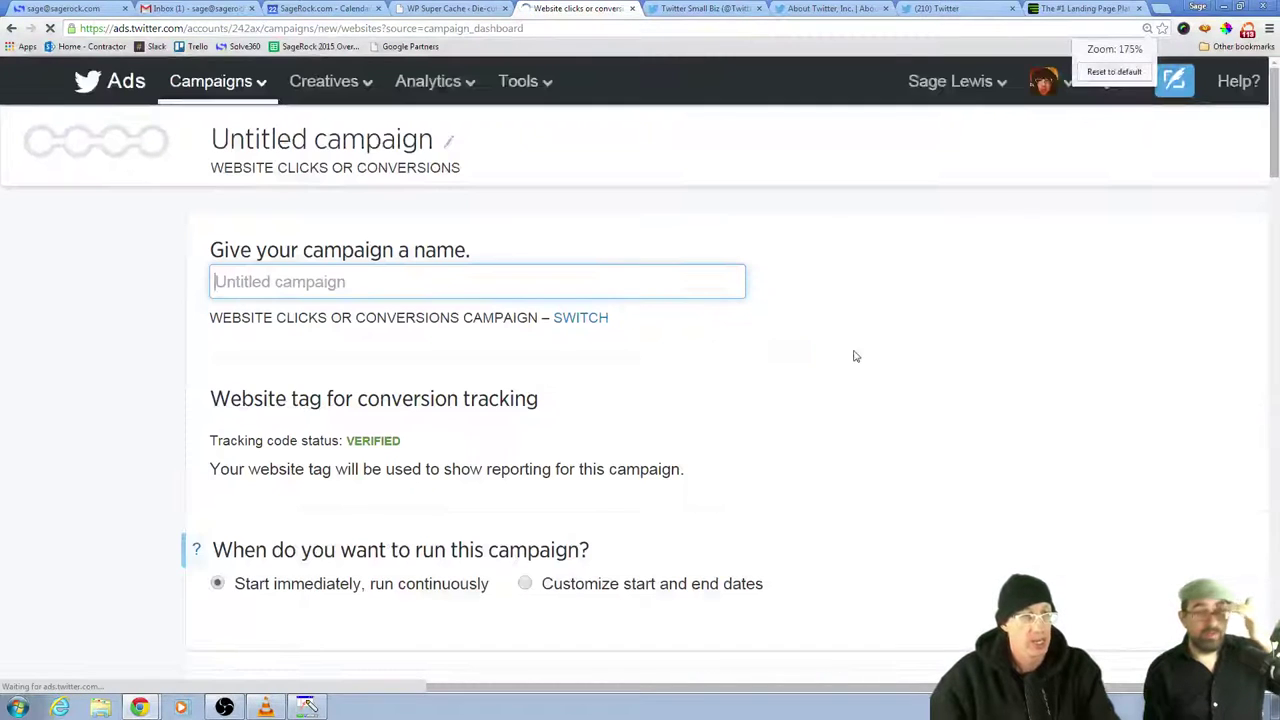
Name the campaign "System Free Trial"
left_click(567, 282)
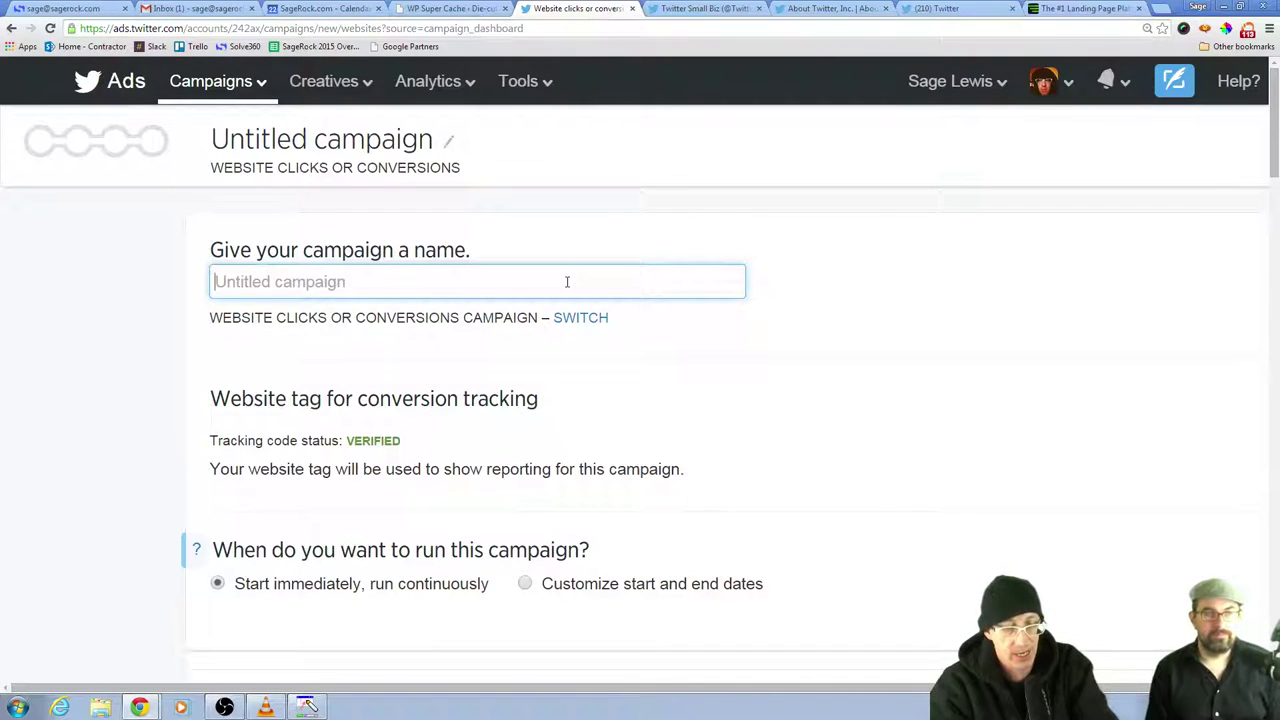
type("System Fr")
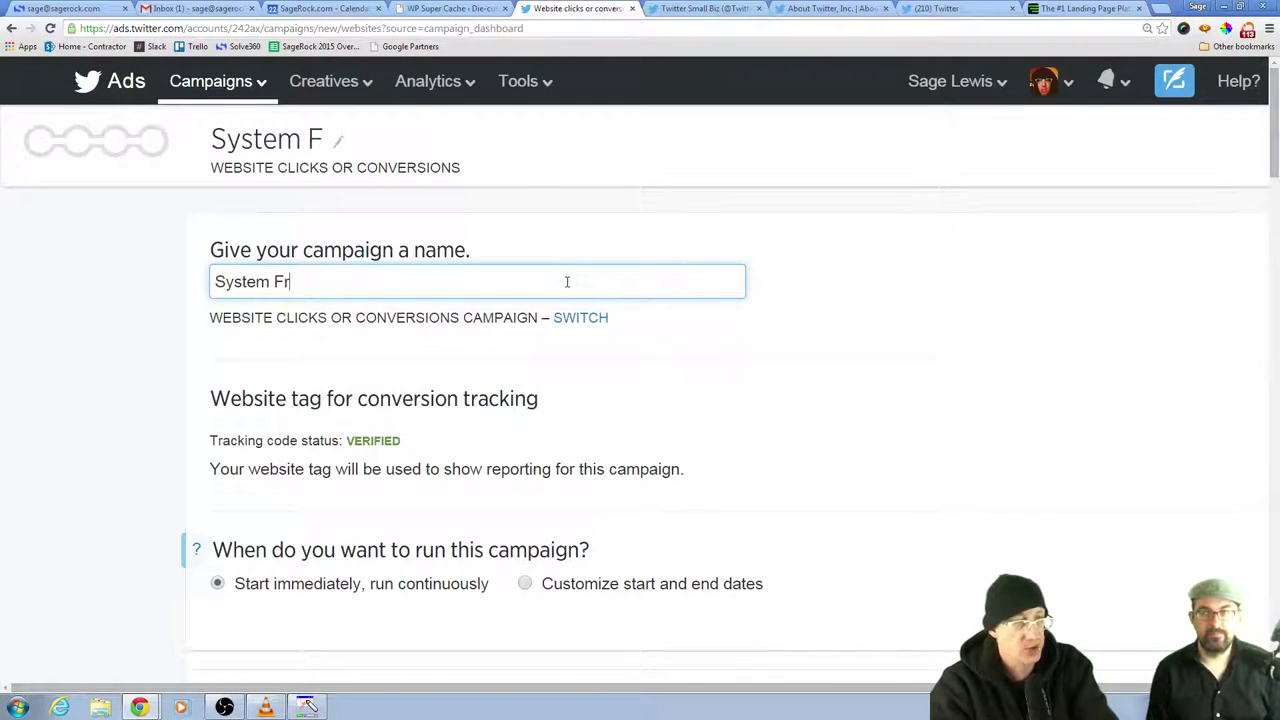
type("ee Trial")
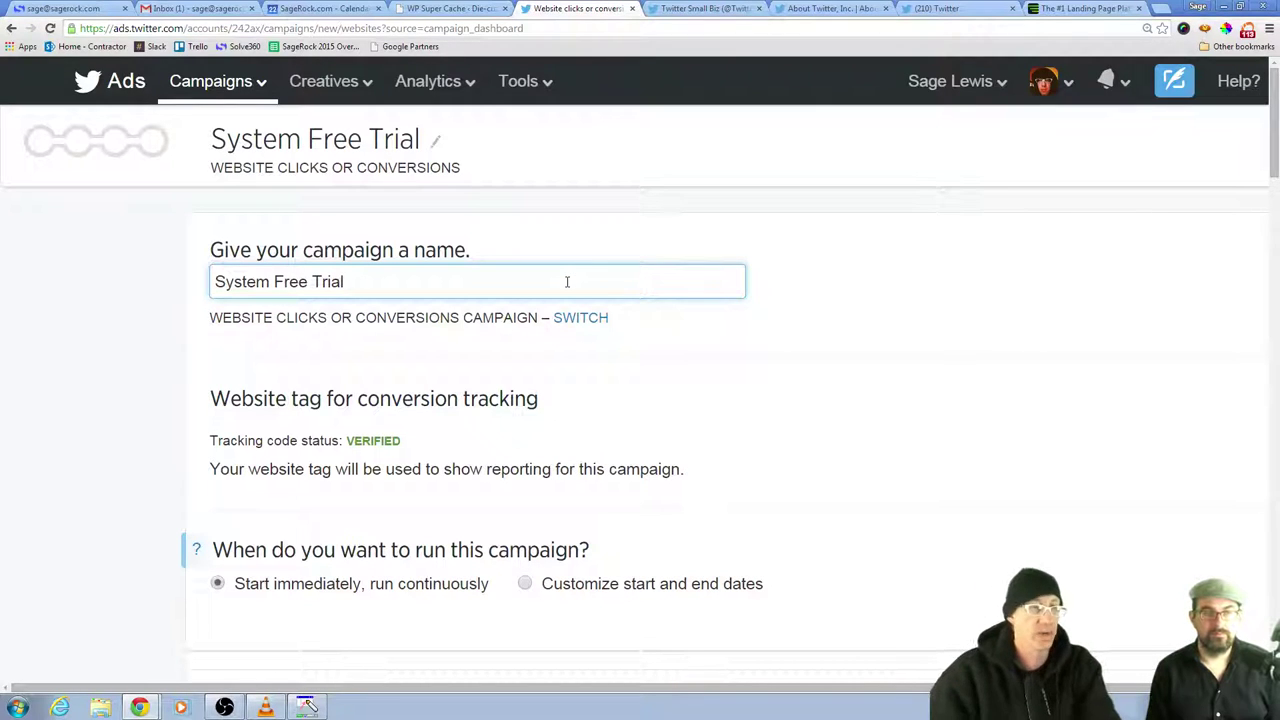
Review the campaign's conversion tracking, run dates and Creative section
scroll(1020, 278, "down", 1)
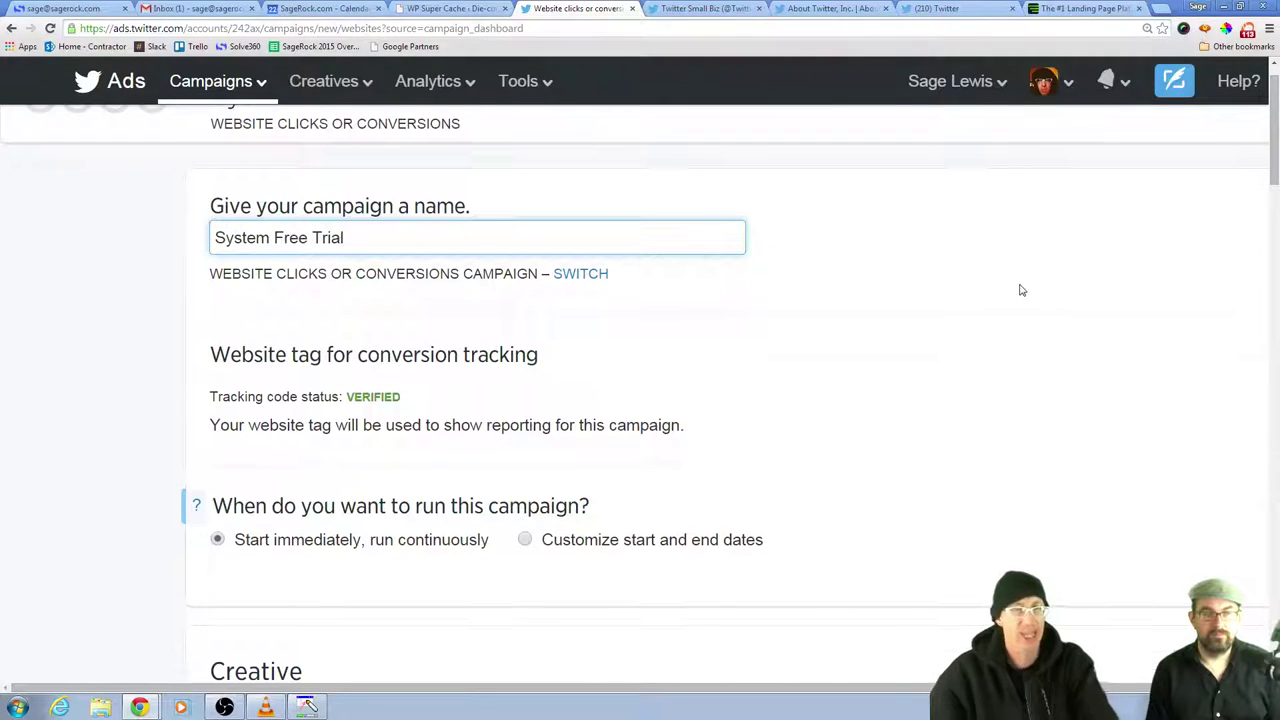
scroll(1016, 340, "down", 1)
scroll(1015, 354, "up", 1)
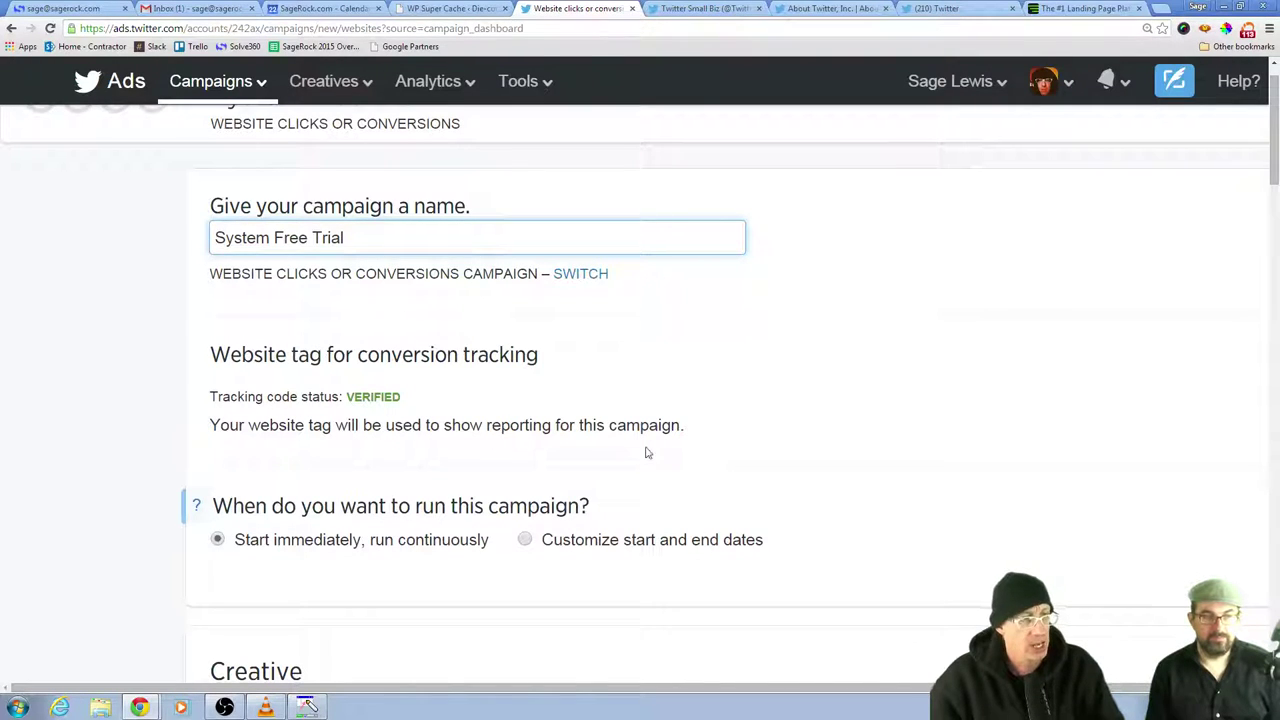
scroll(789, 450, "down", 2)
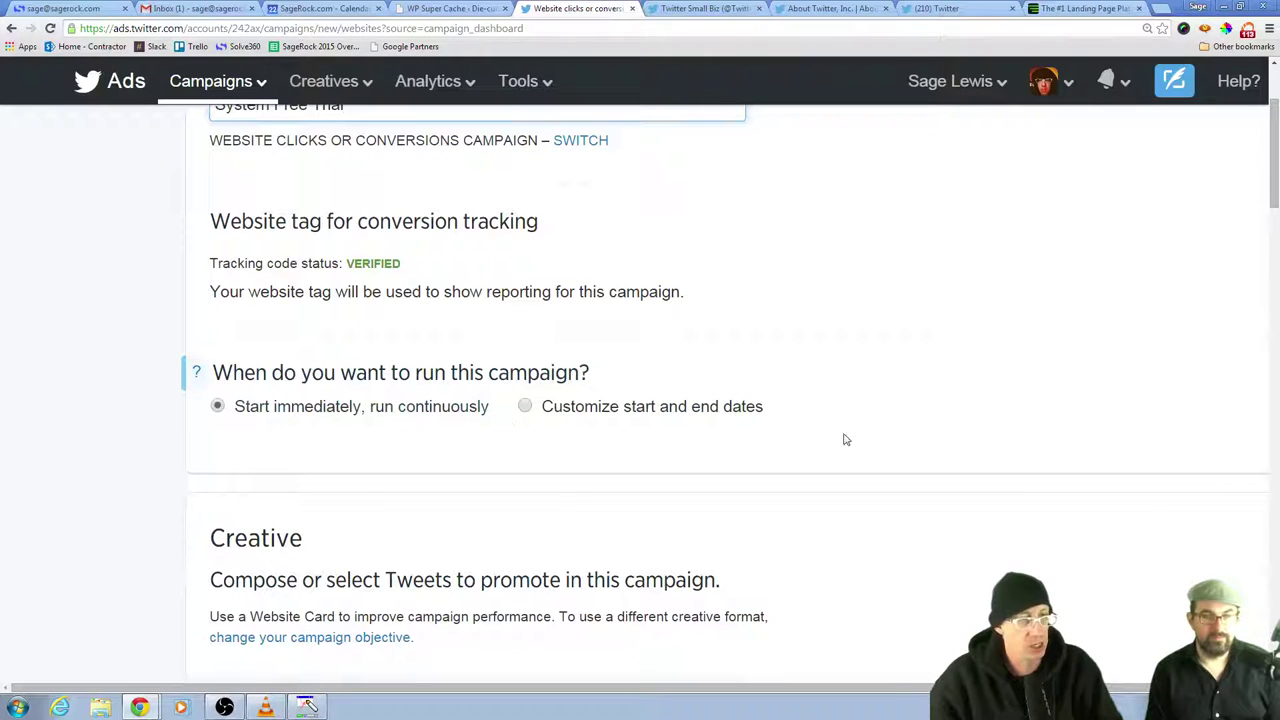
scroll(920, 400, "down", 1)
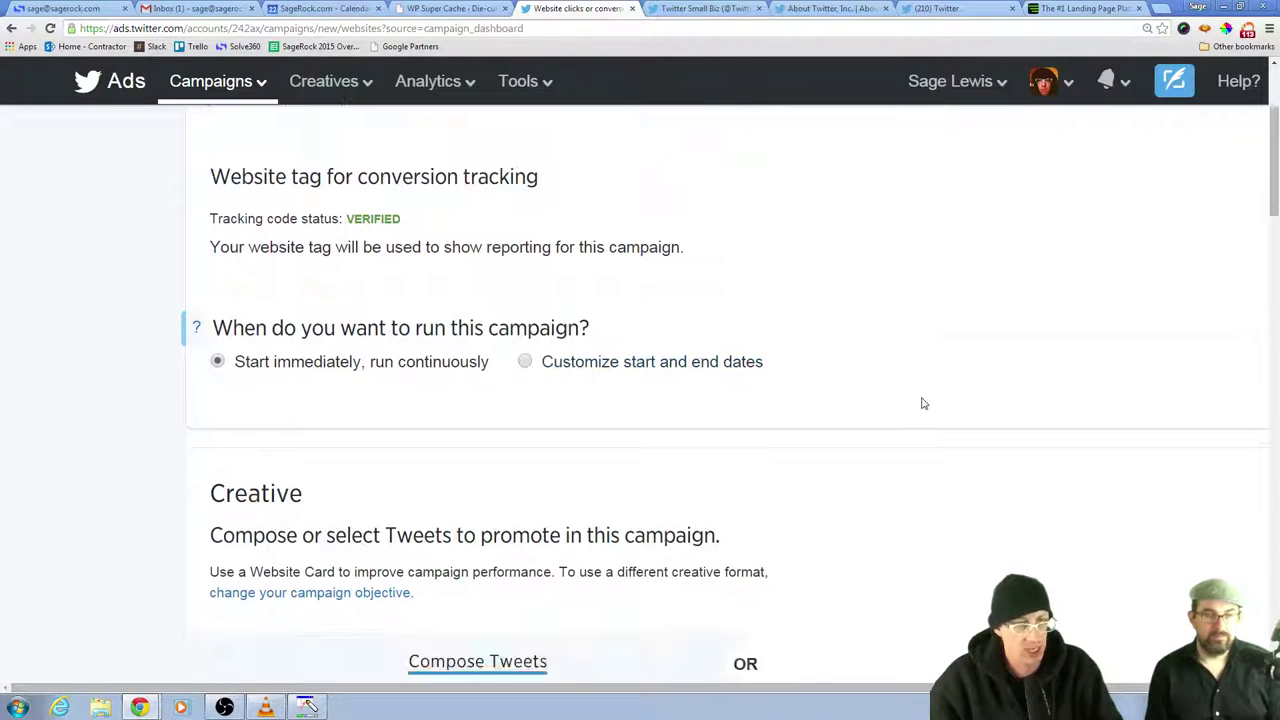
scroll(926, 403, "down", 3)
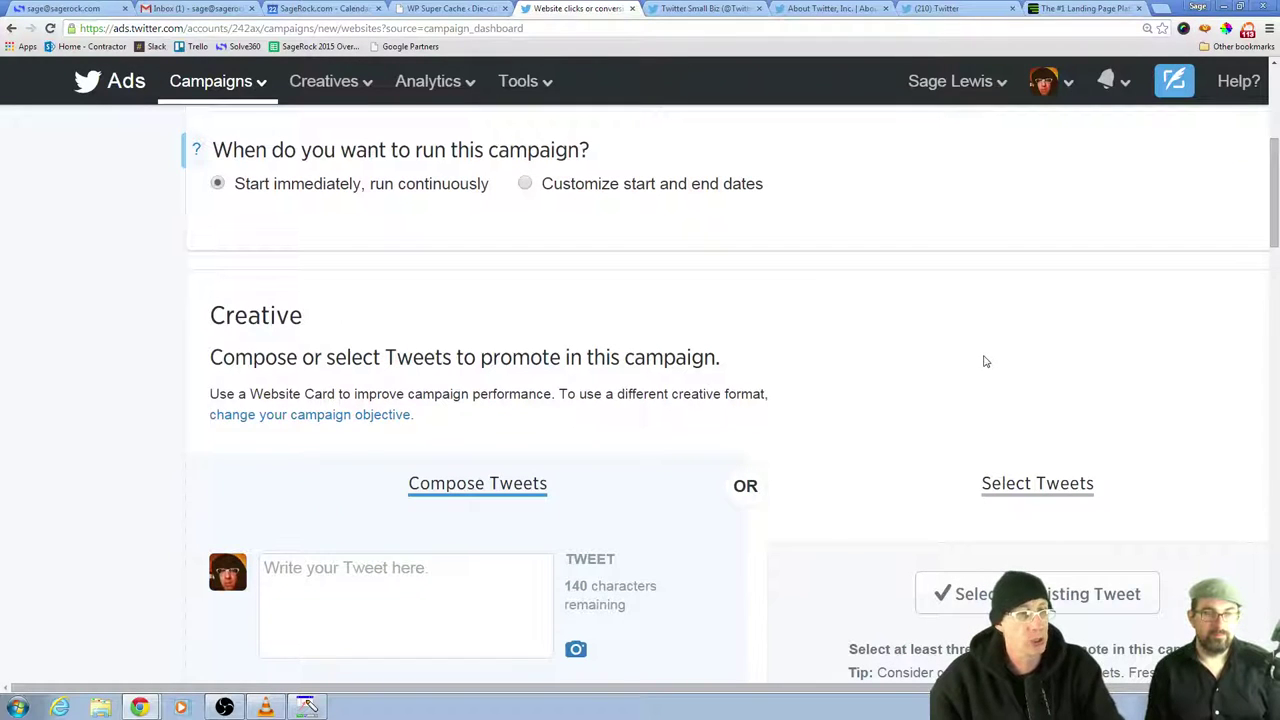
Review the Creative section's tweet composing options and show the existing tweets available to promote
key("ctrl+plus")
scroll(983, 360, "down", 2)
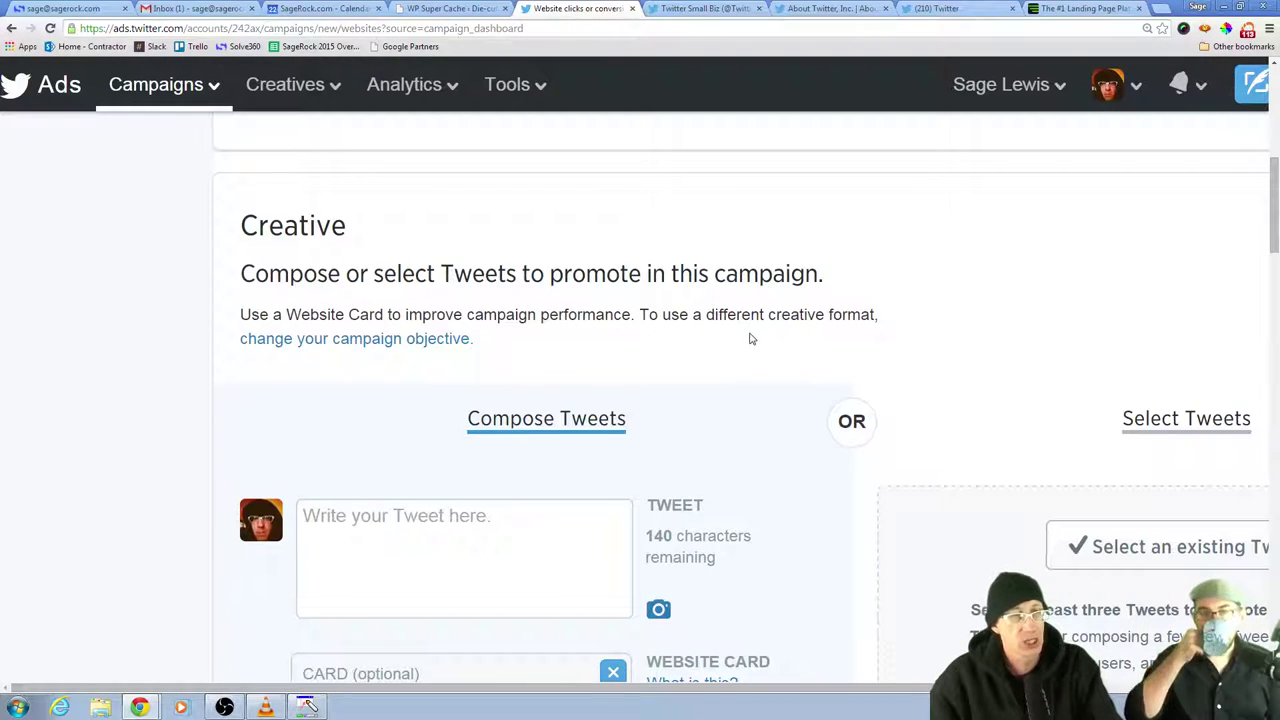
scroll(656, 345, "down", 1)
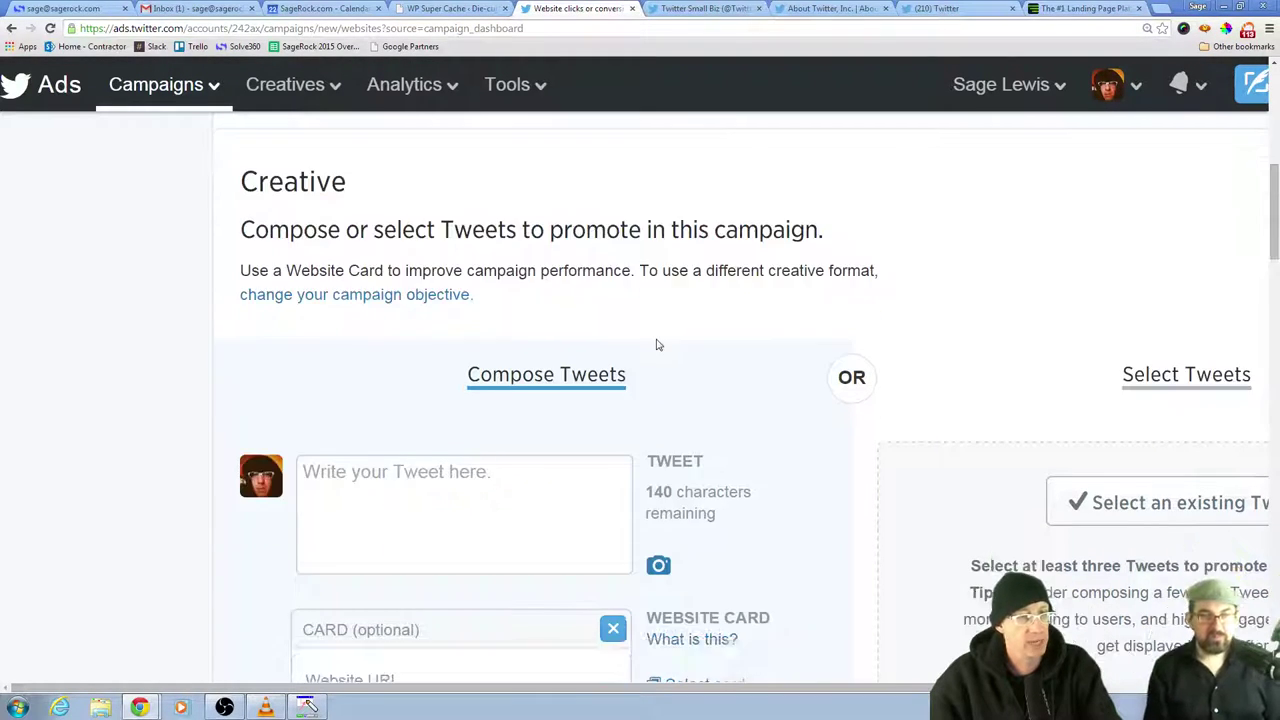
scroll(656, 345, "down", 2)
scroll(656, 345, "down", 1)
key("ctrl+minus")
key("ctrl+minus")
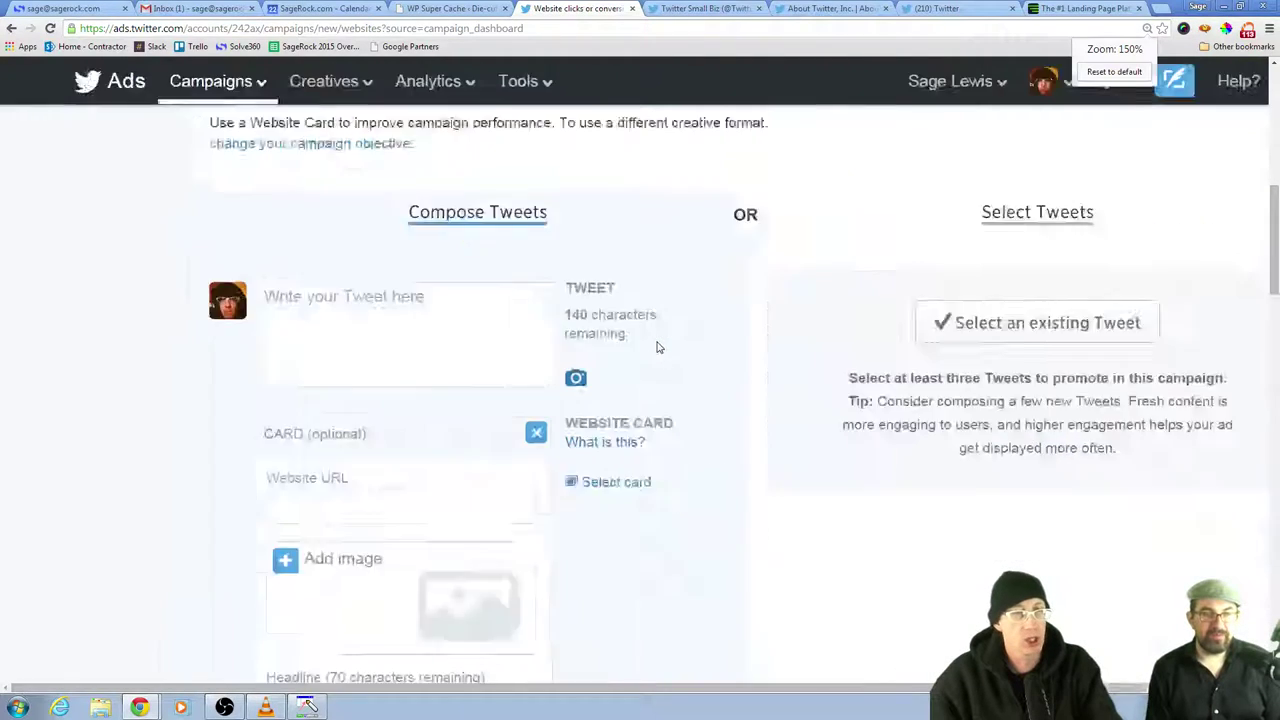
left_click(857, 288)
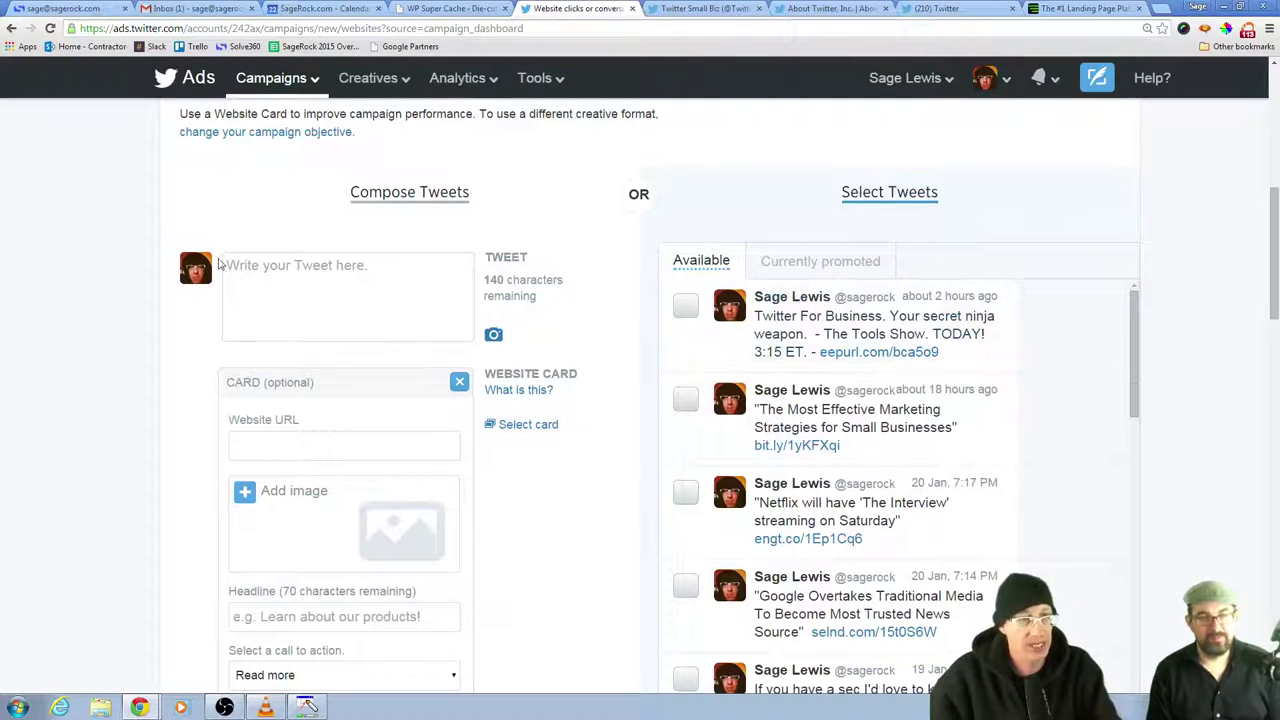
Compose the promoted tweet "Change your business life! Try the SageRock System FREE for 30 days!"
left_click(400, 302)
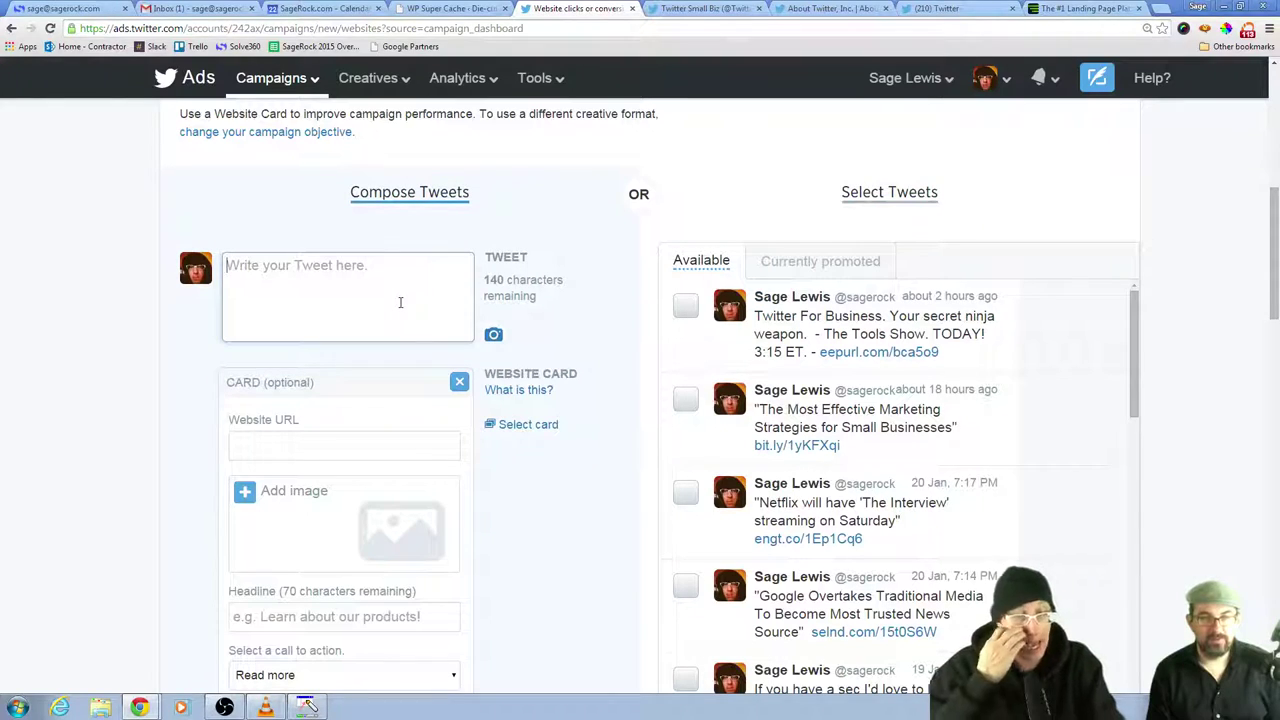
type("Ch")
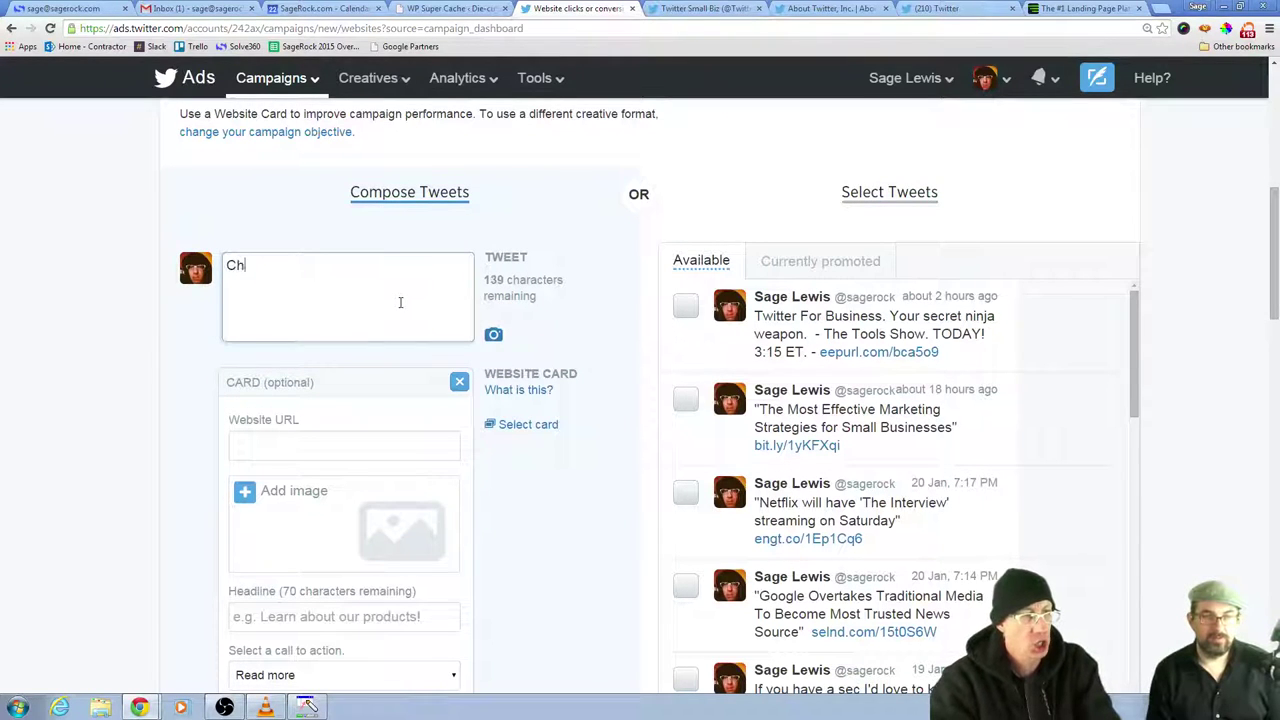
type("ange you")
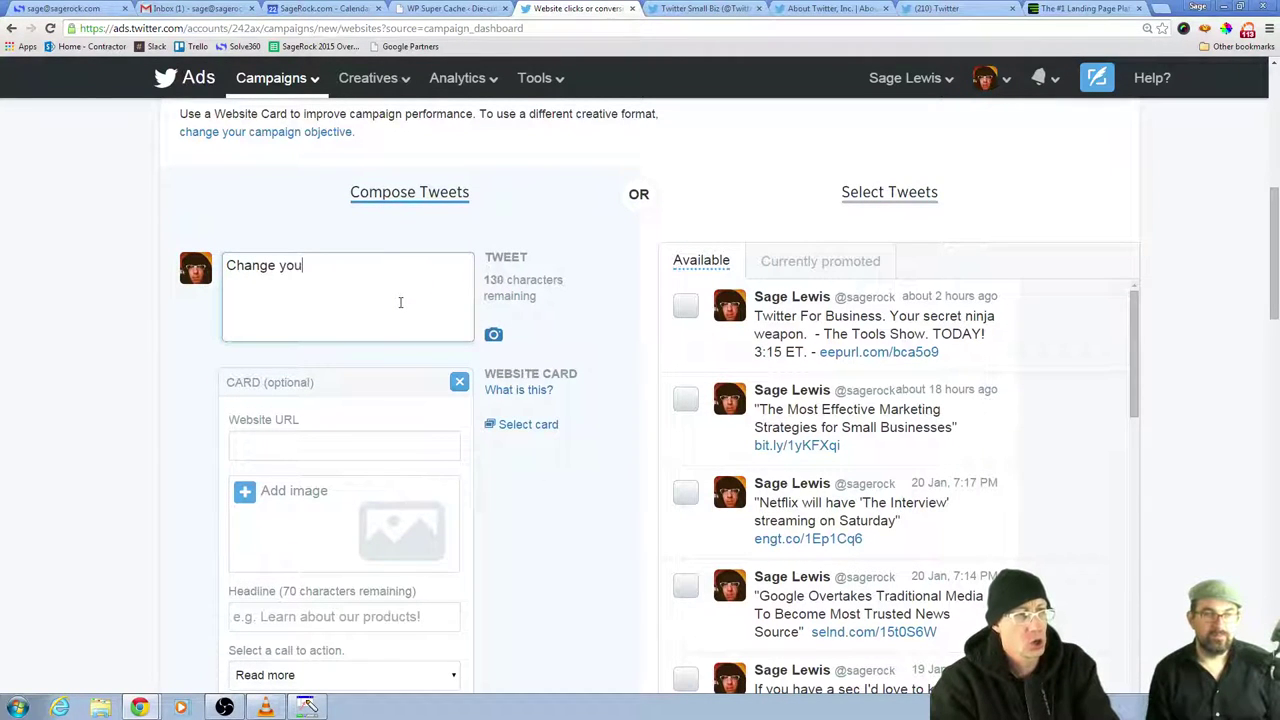
type("r business life!")
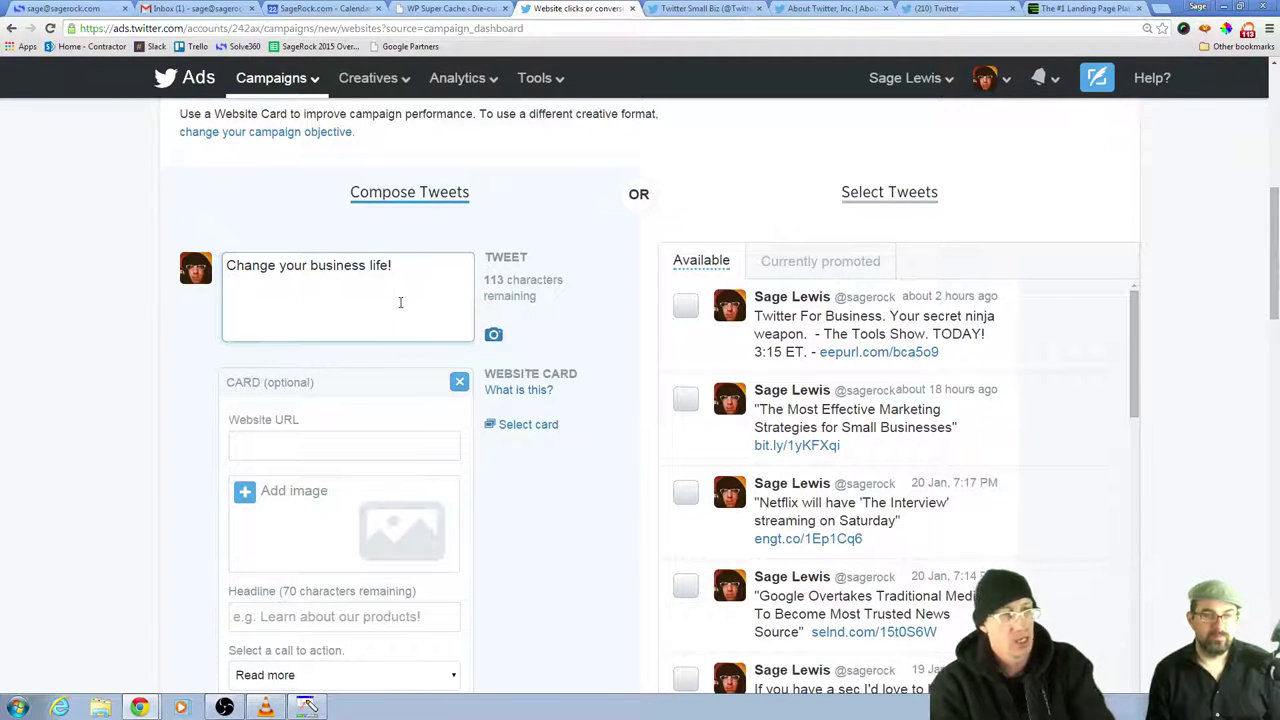
type(" Try the SageRock Syte")
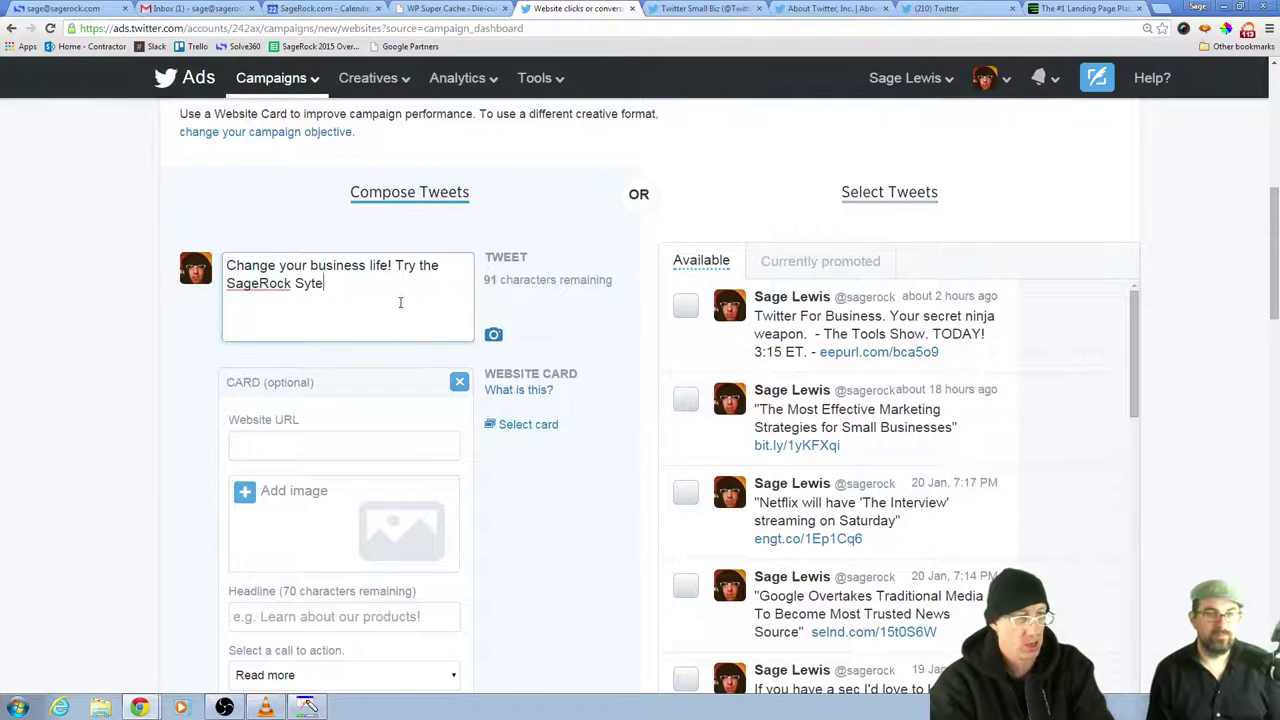
key("BackSpace")
key("BackSpace")
type("stem fre")
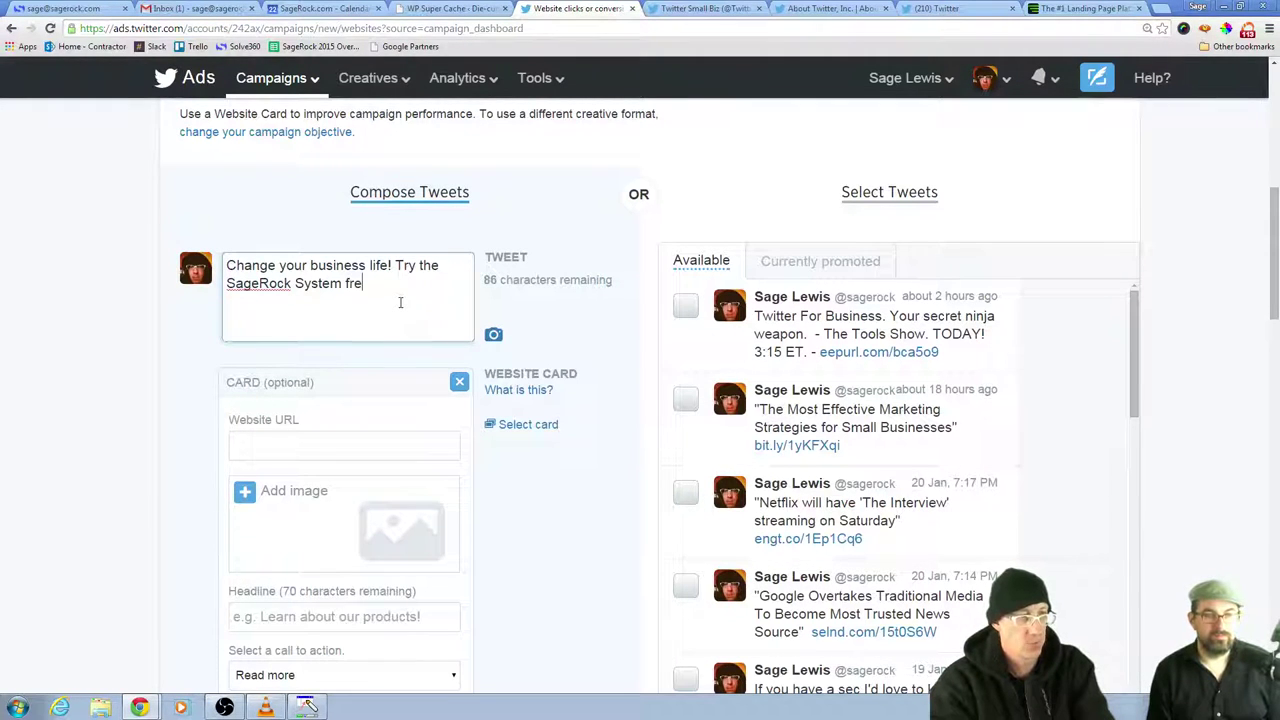
key("BackSpace")
key("BackSpace")
key("BackSpace")
type("FREE ")
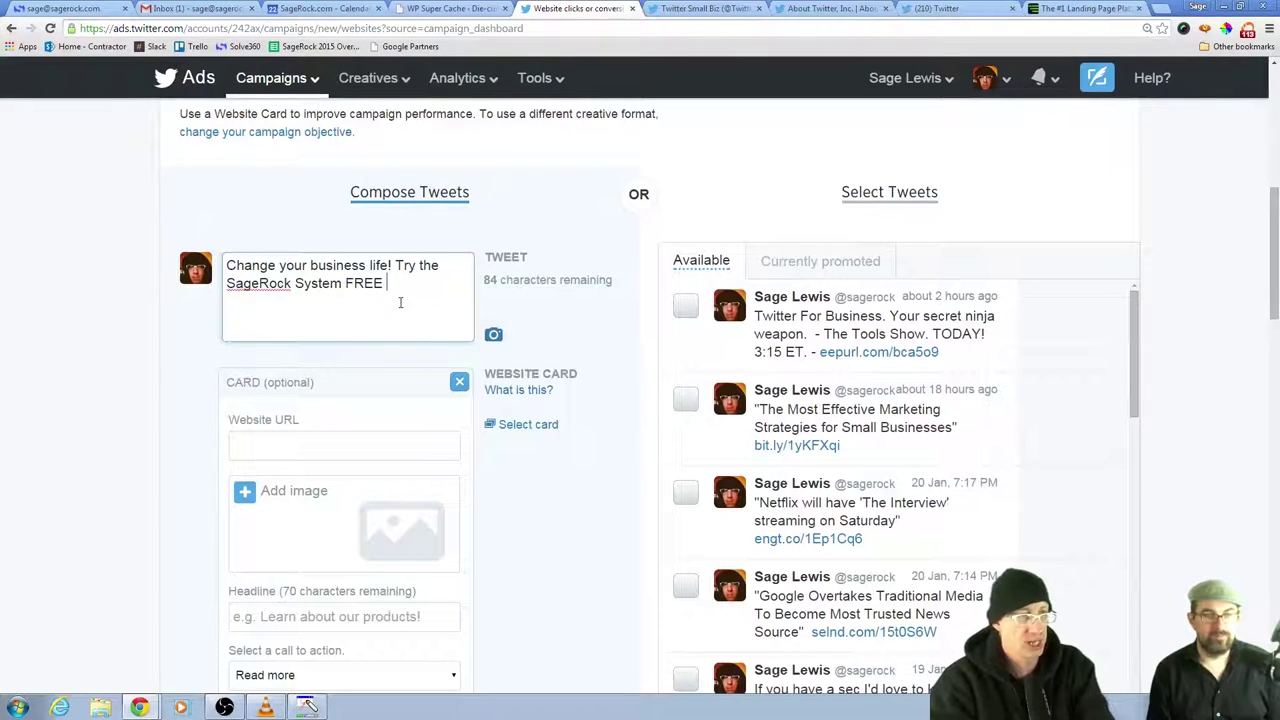
type("for 30 days!")
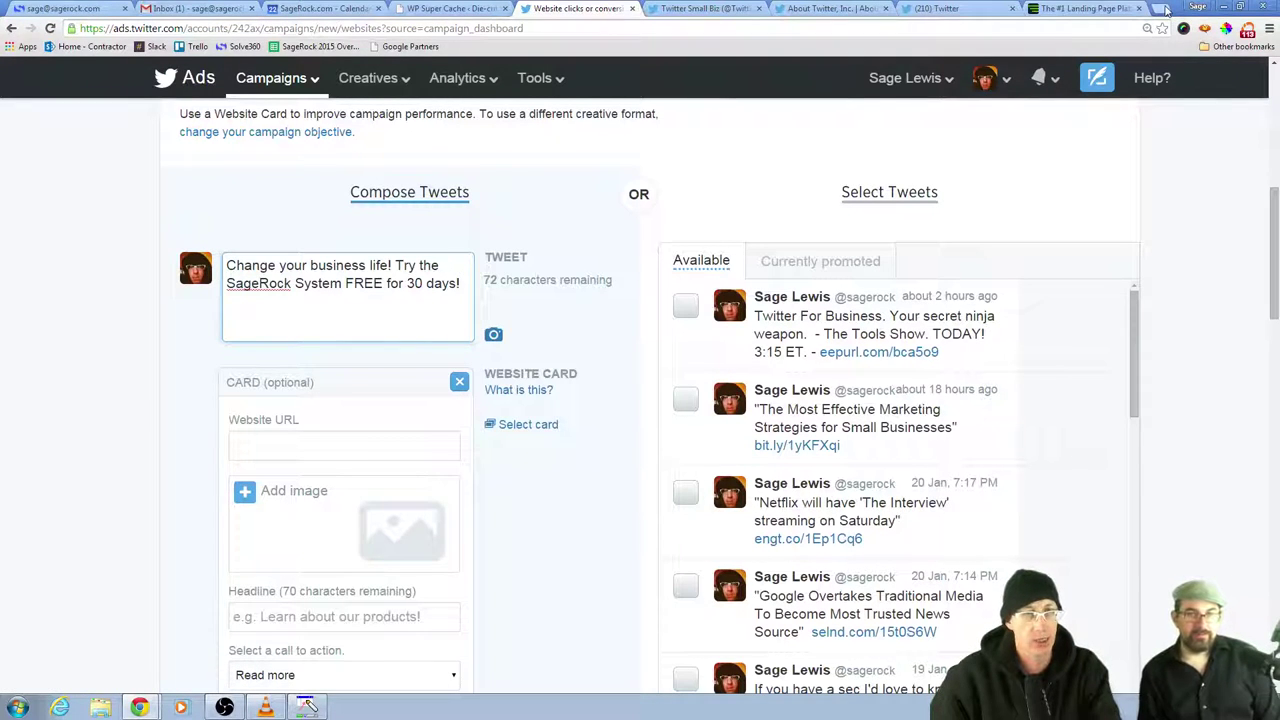
left_click(1088, 9)
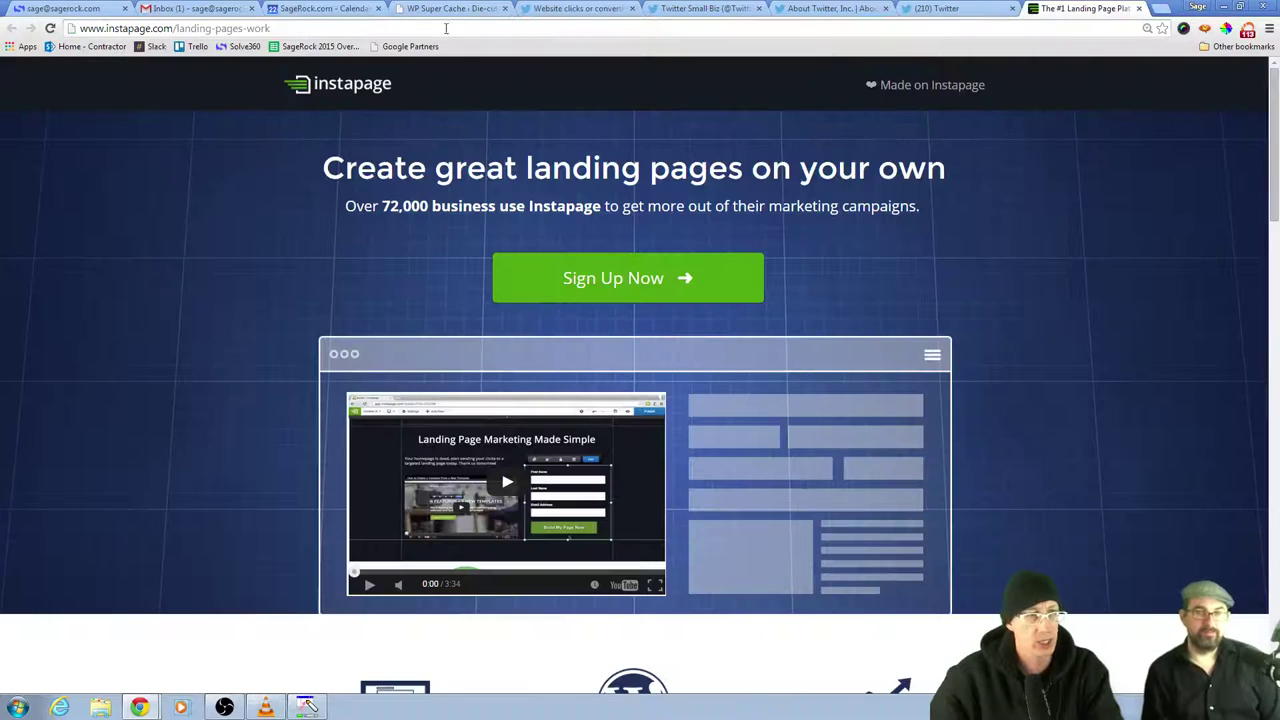
left_click(203, 22)
left_click(176, 28)
left_click_drag(176, 28, 927, 45)
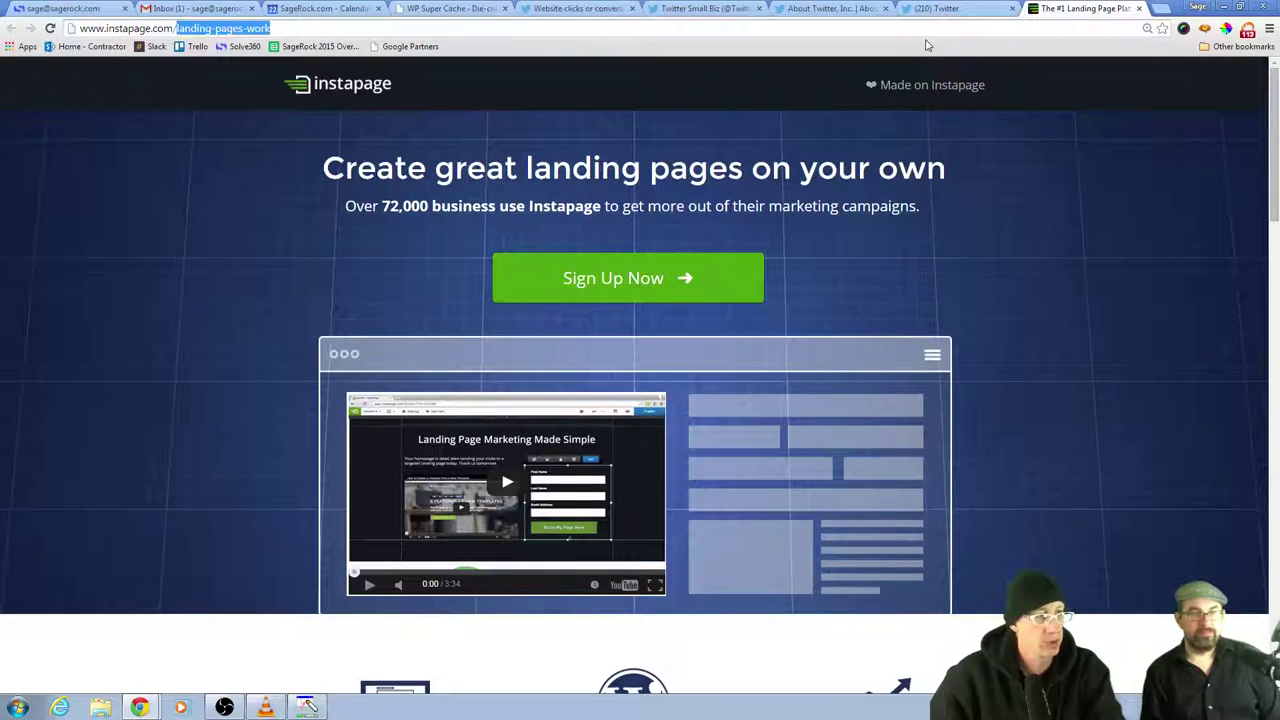
key("BackSpace")
key("Return")
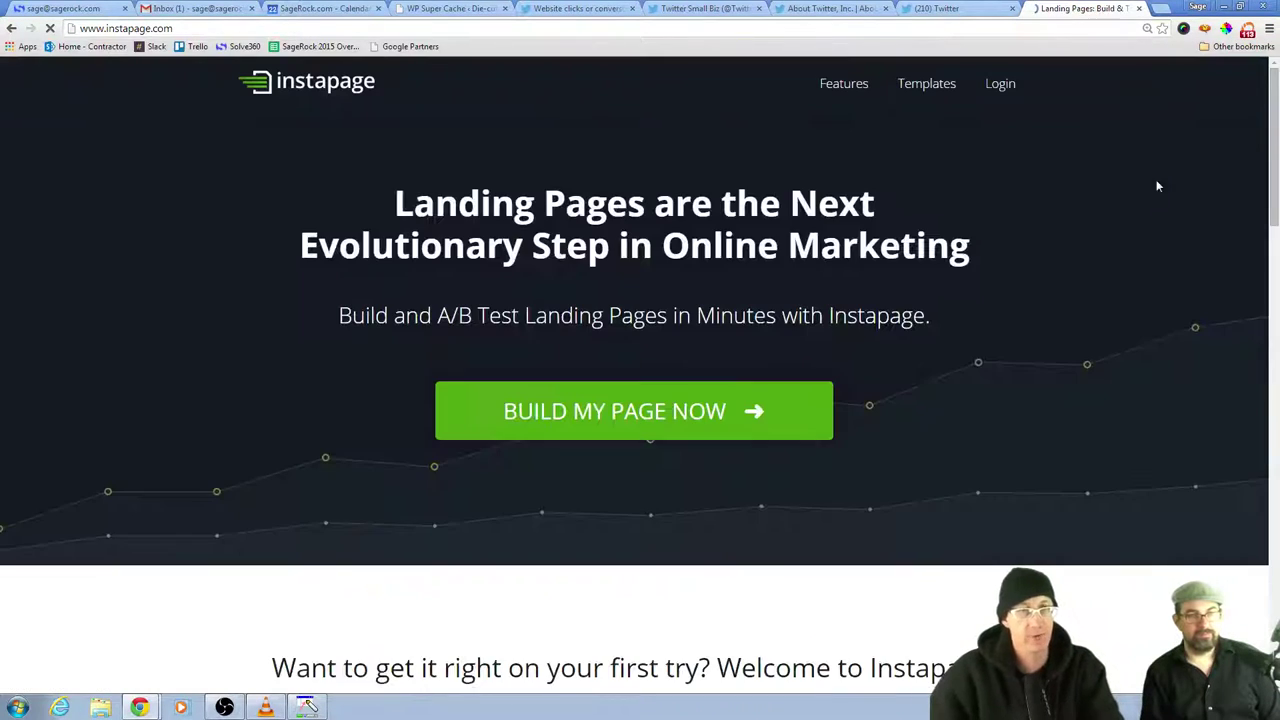
left_click(1012, 89)
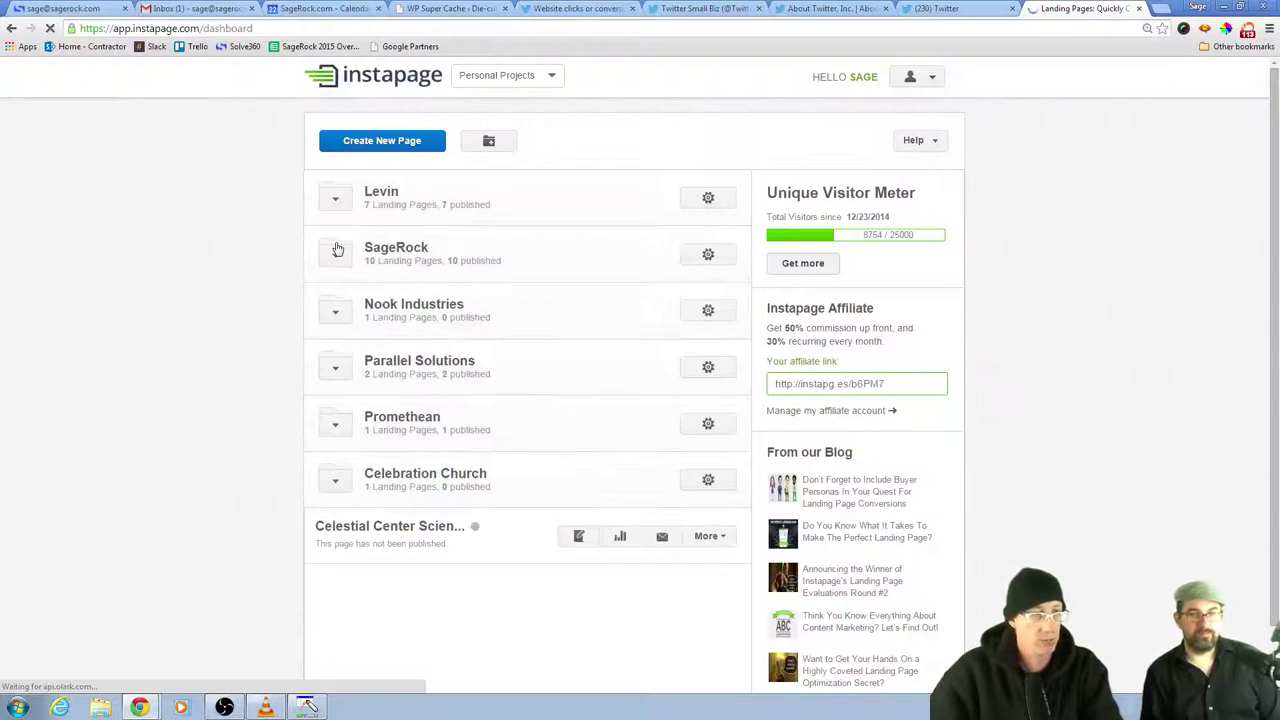
Expand the SageRock folder of landing pages and open the 30 Day Free Trial page's link in a new browser tab
left_click(338, 255)
scroll(280, 300, "down", 4)
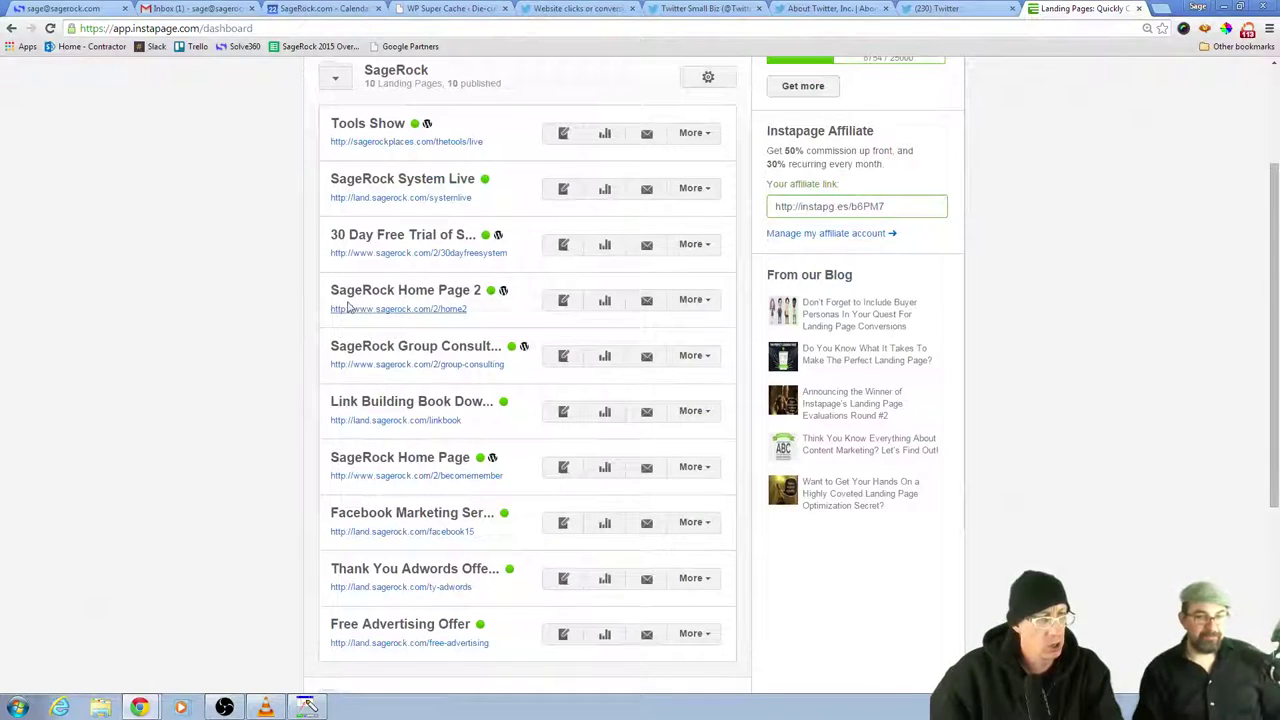
right_click(417, 258)
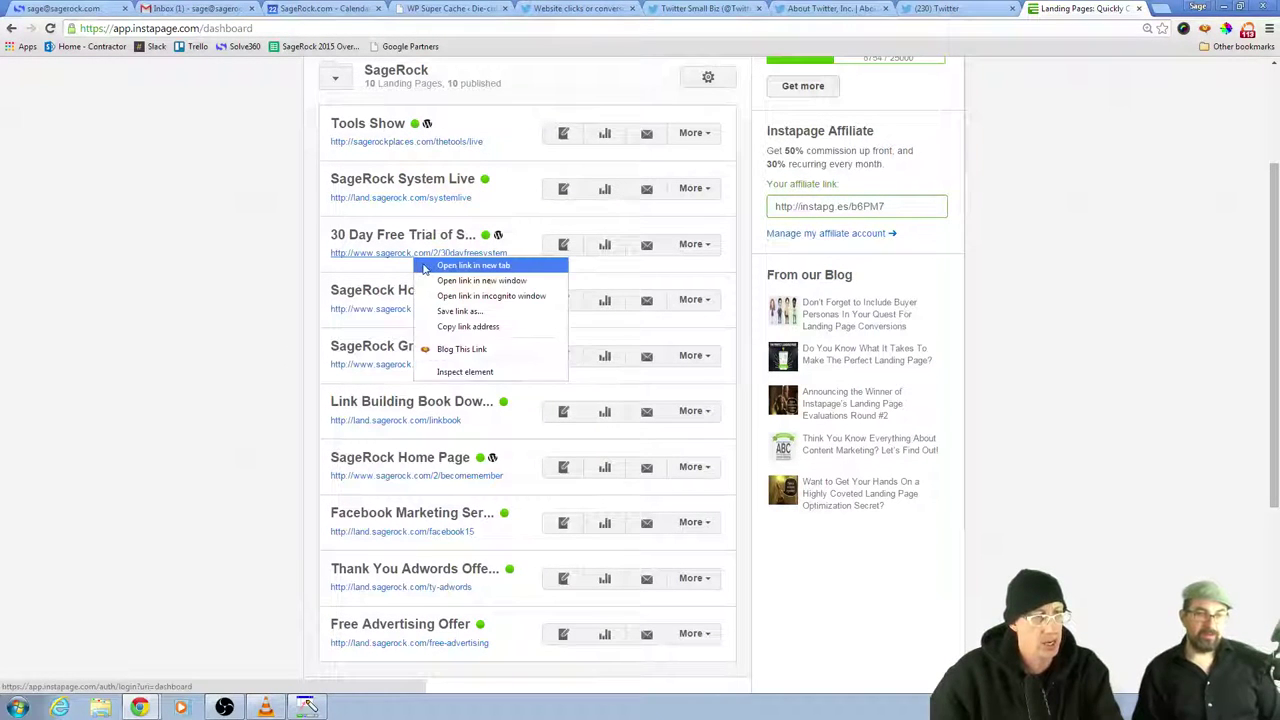
left_click(428, 263)
left_click(1088, 8)
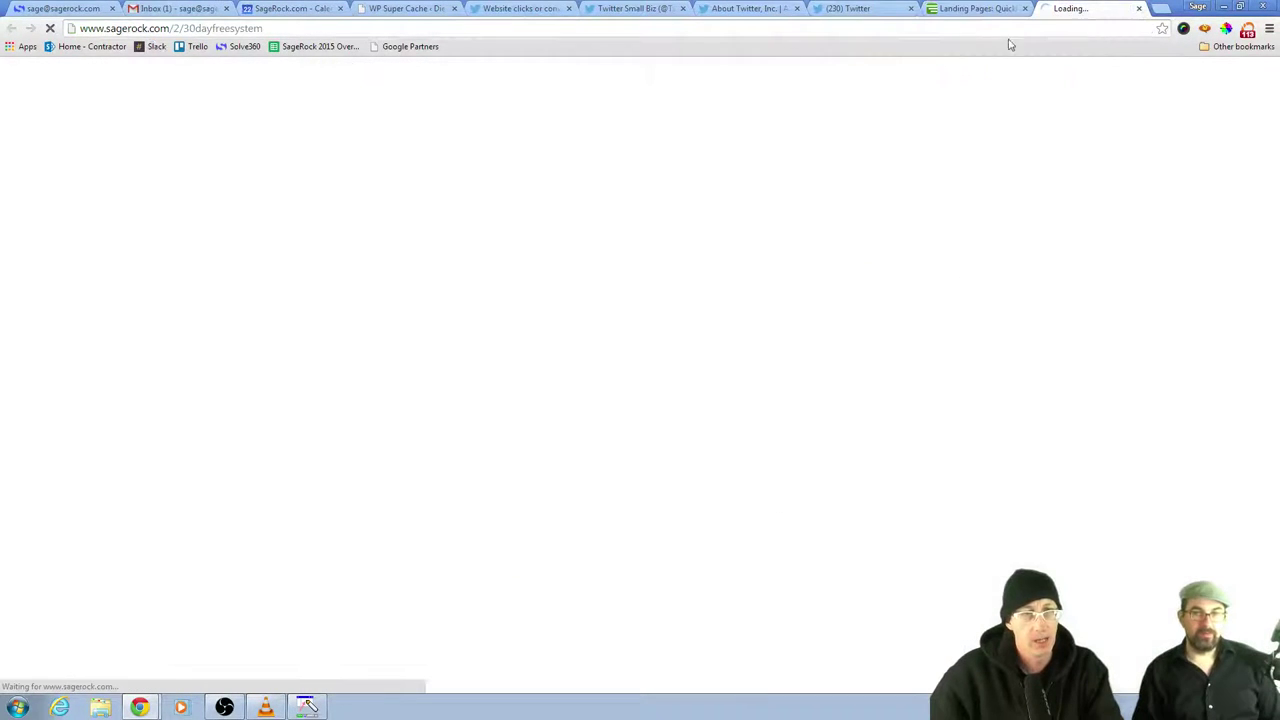
left_click(172, 28)
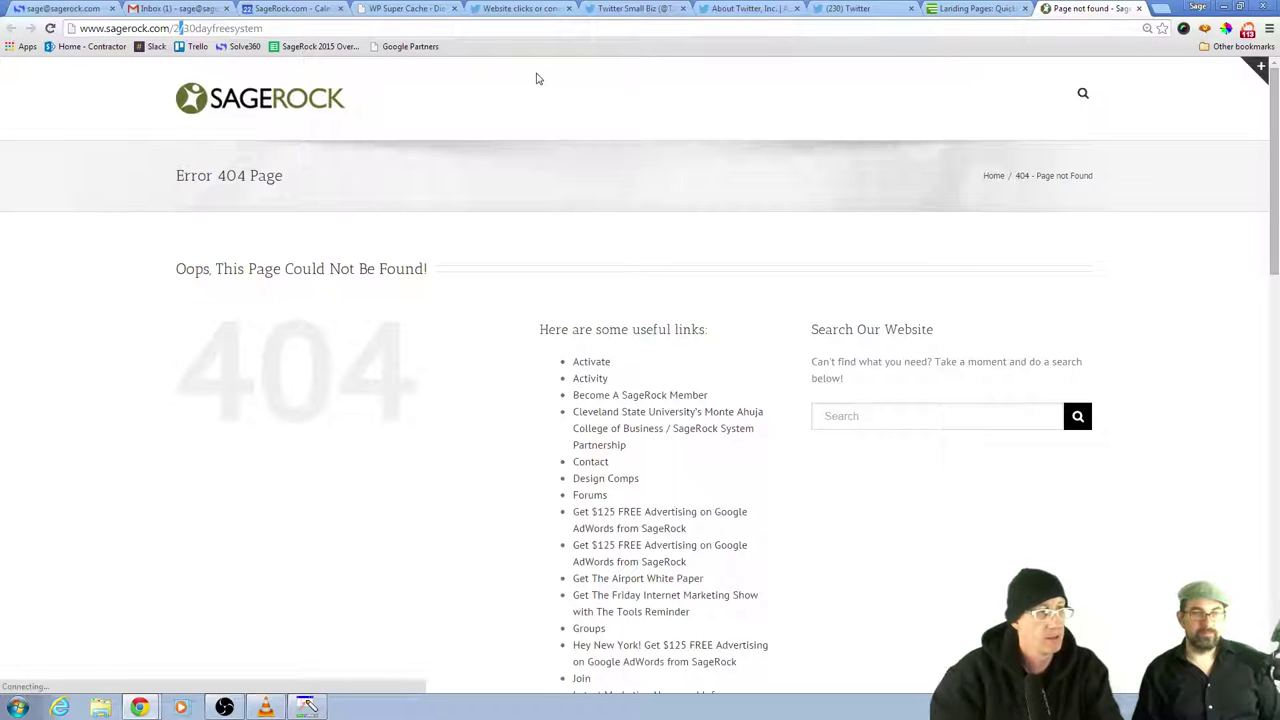
key("BackSpace")
key("Return")
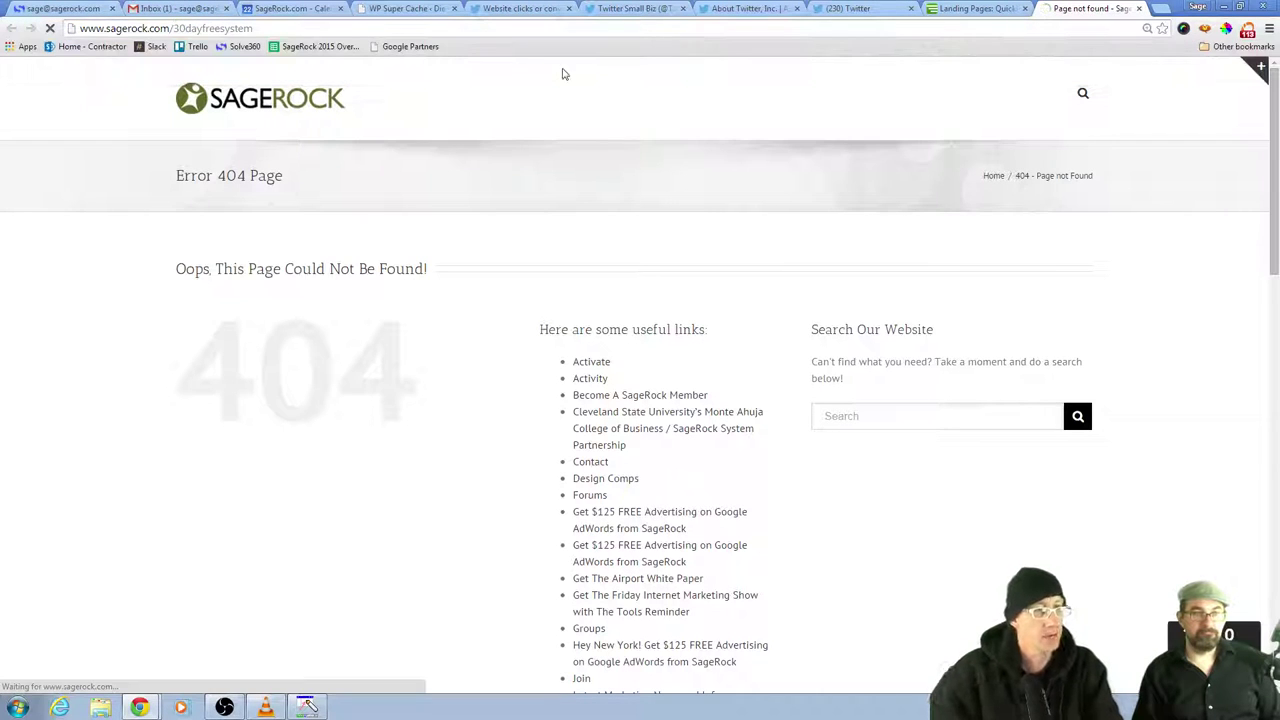
left_click(339, 26)
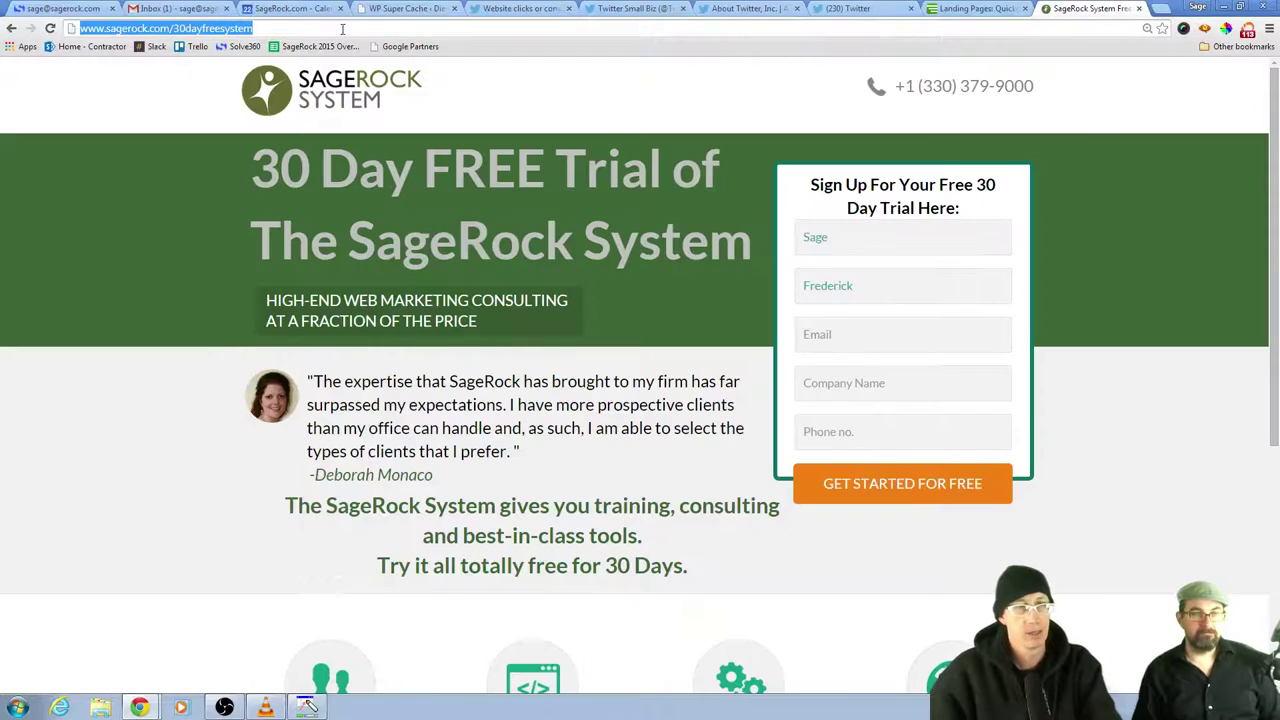